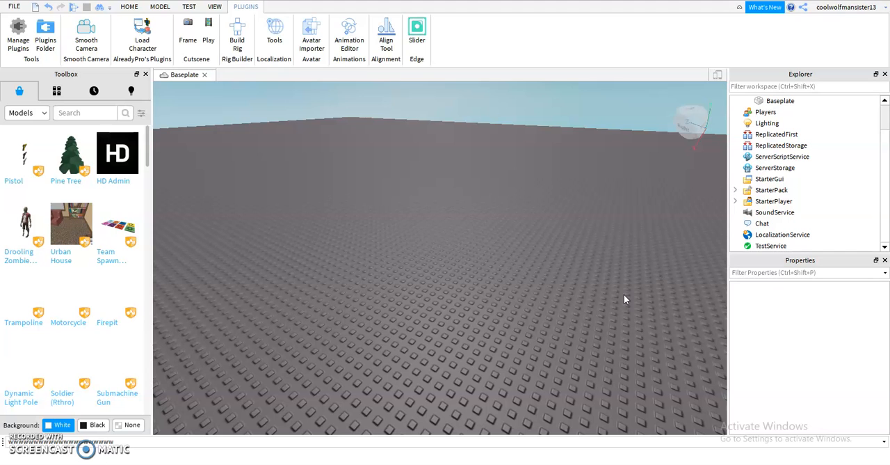
# Step: Insert a ScreenGui into StarterGui
pyautogui.scroll(4, 398, 334)
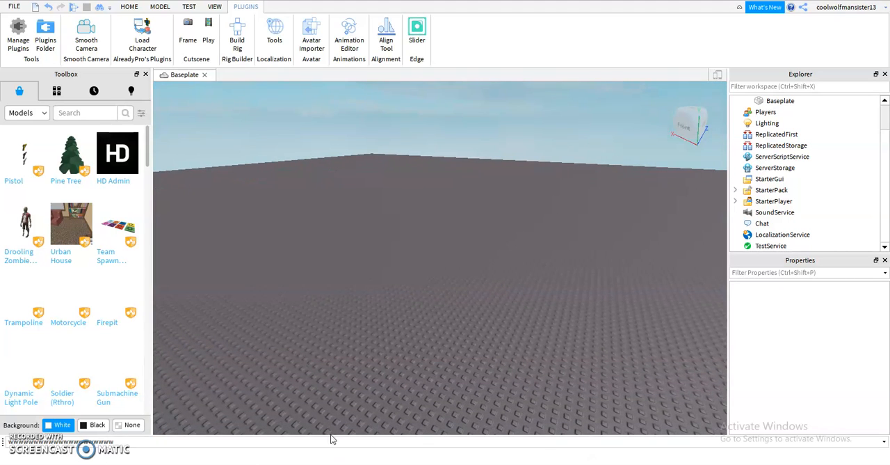
pyautogui.moveTo(390, 377); pyautogui.dragTo(393, 365, button='right')
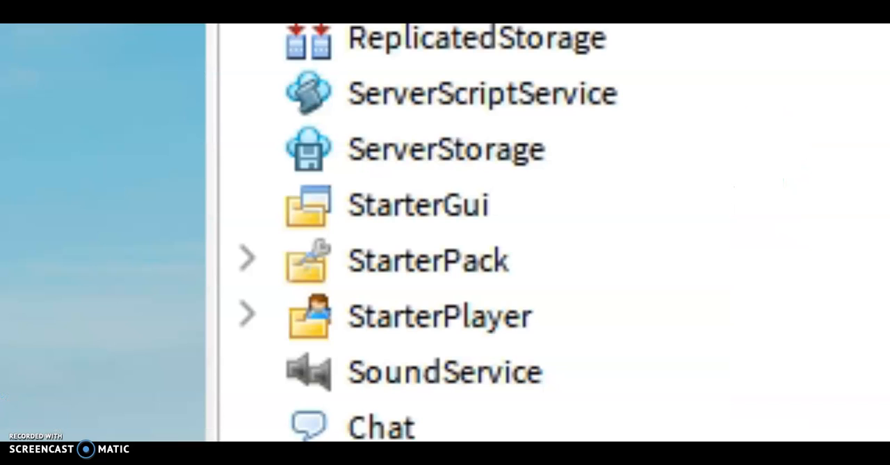
pyautogui.moveTo(314, 193)
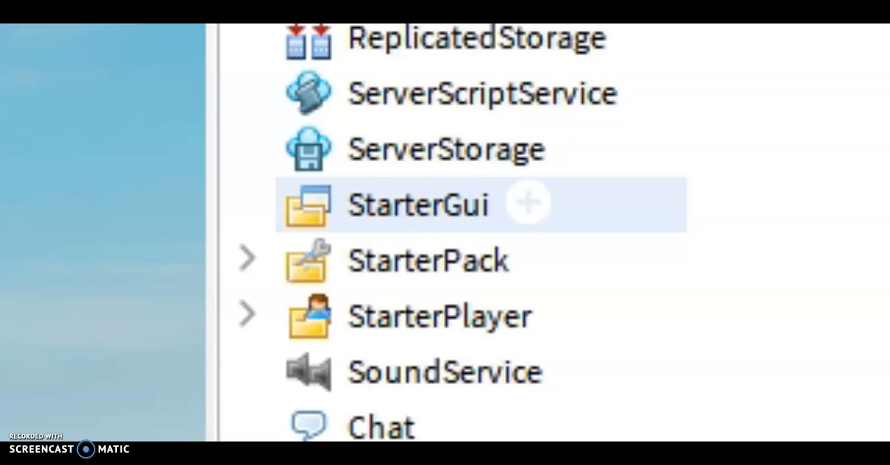
pyautogui.click(445, 205)
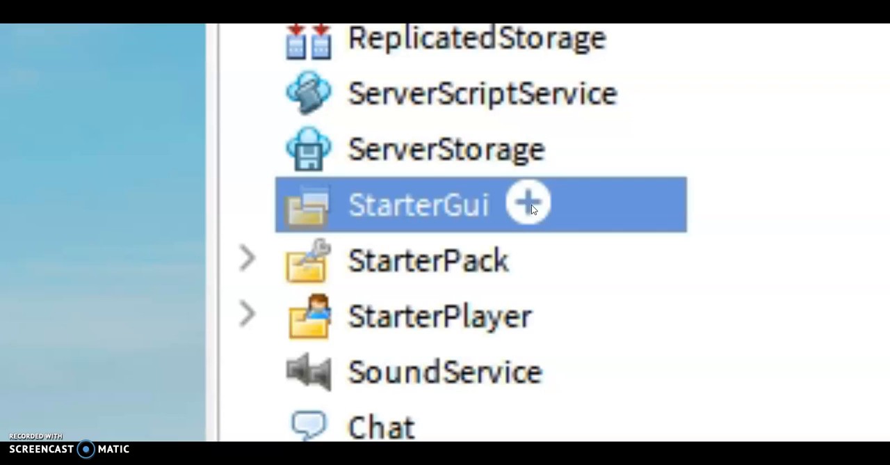
pyautogui.click(529, 204)
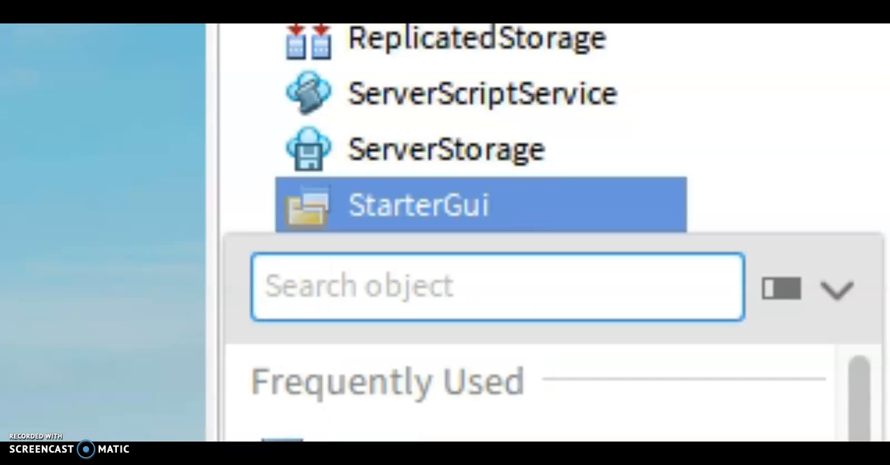
pyautogui.click(417, 439)
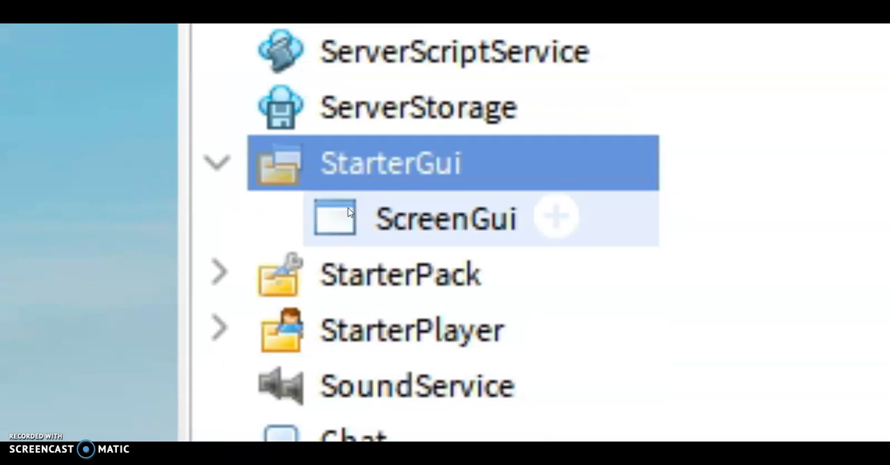
# Step: Insert a Frame into the ScreenGui
pyautogui.click(167, 438)
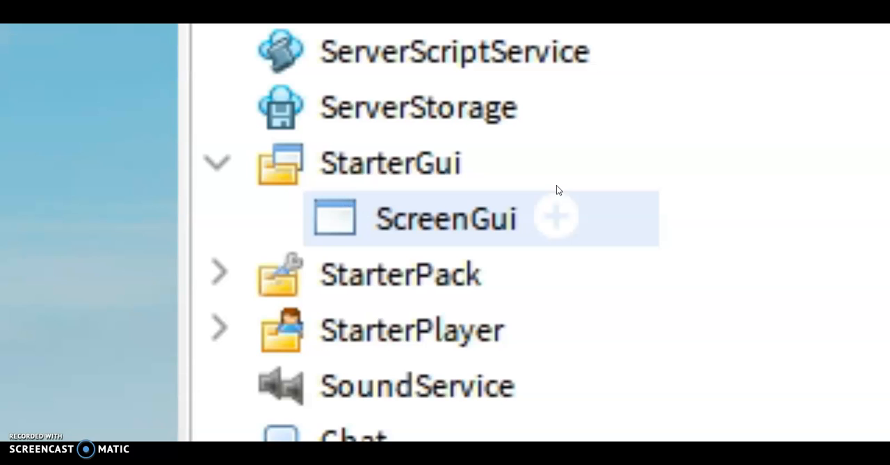
pyautogui.click(571, 220)
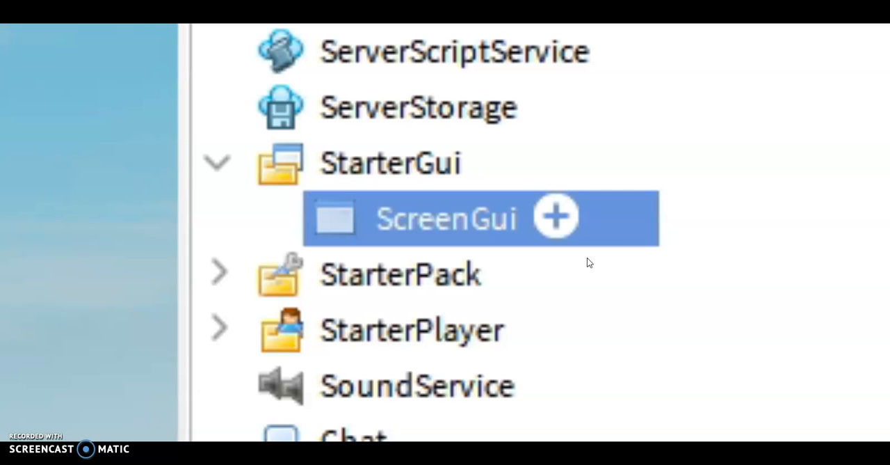
pyautogui.click(556, 218)
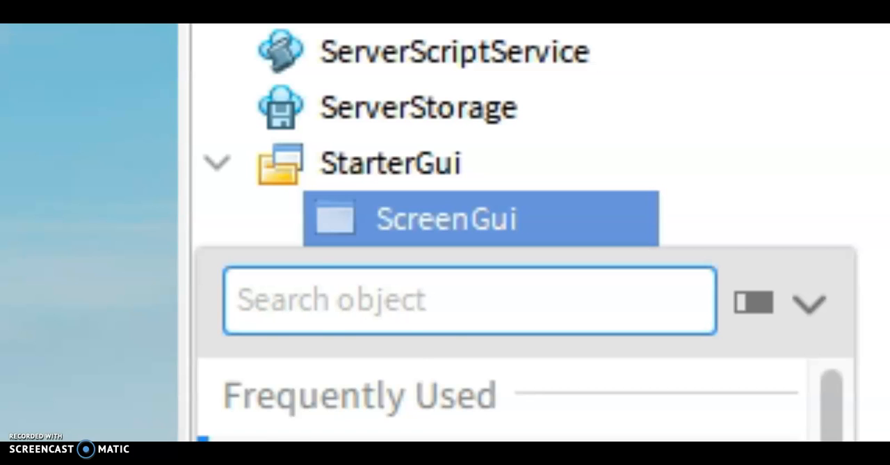
pyautogui.click(486, 440)
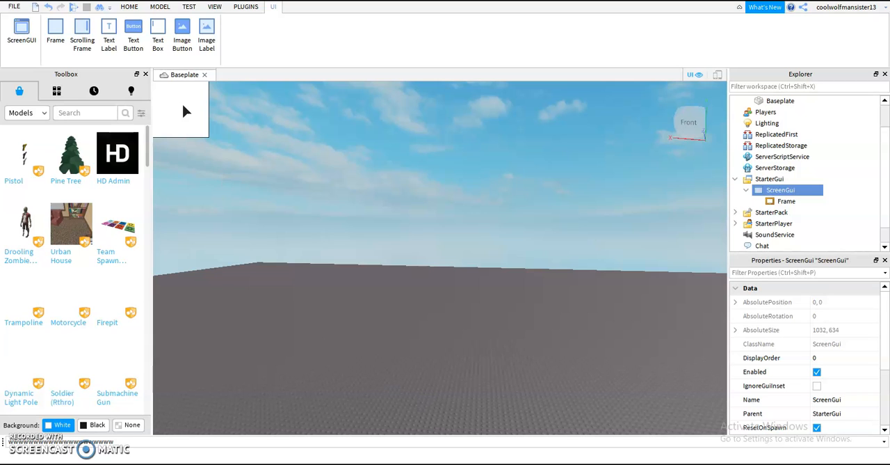
# Step: Move the frame to about 201 px from the viewport's left edge and 12 px from its top, and stretch it into a wide banner
pyautogui.moveTo(185, 112); pyautogui.dragTo(245, 126)
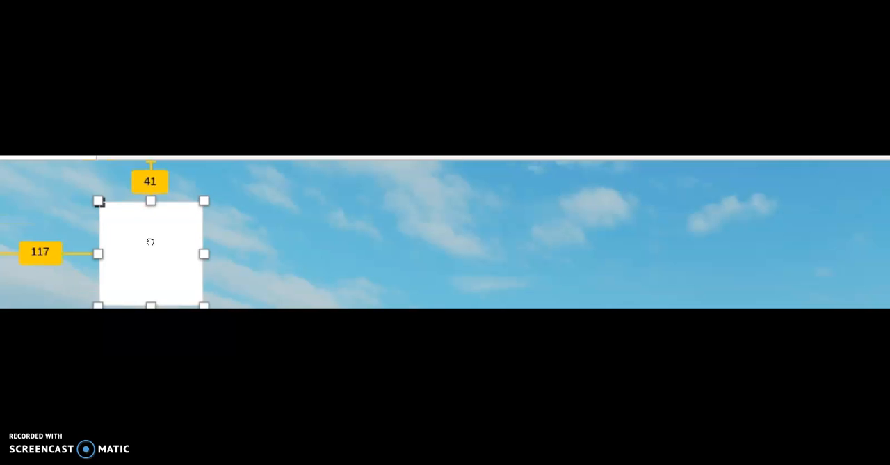
pyautogui.moveTo(150, 241); pyautogui.dragTo(238, 216)
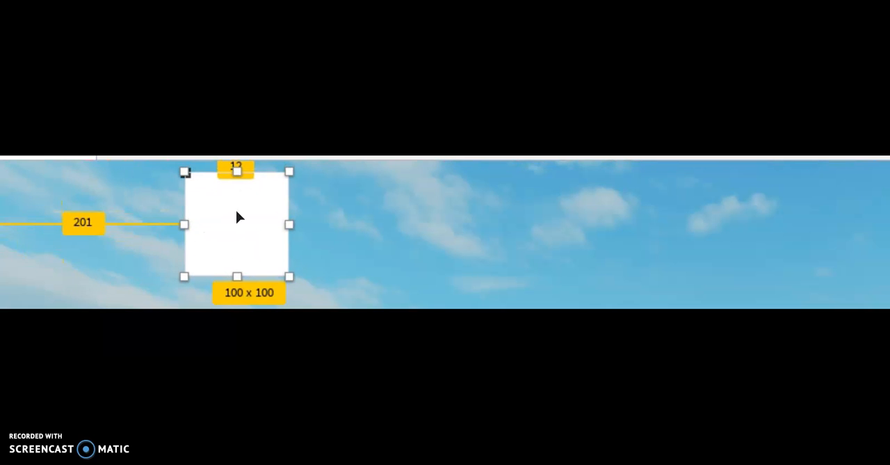
pyautogui.moveTo(290, 224); pyautogui.dragTo(777, 272)
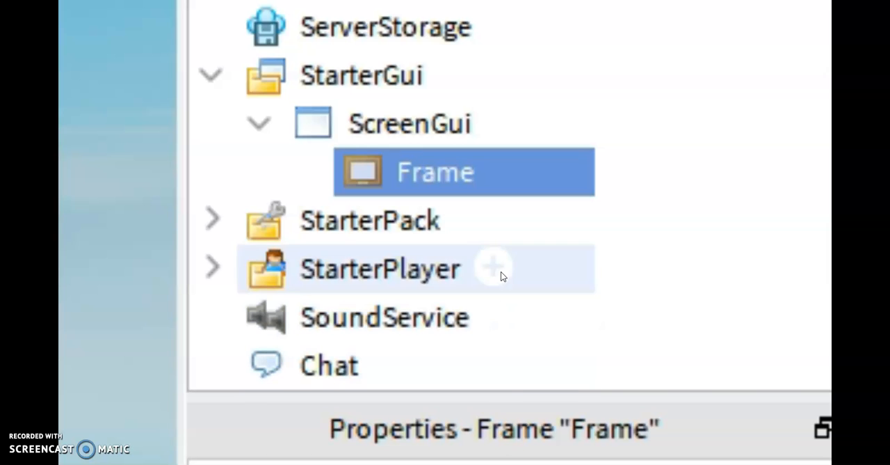
# Step: Insert an ImageLabel into the Frame
pyautogui.click(504, 165)
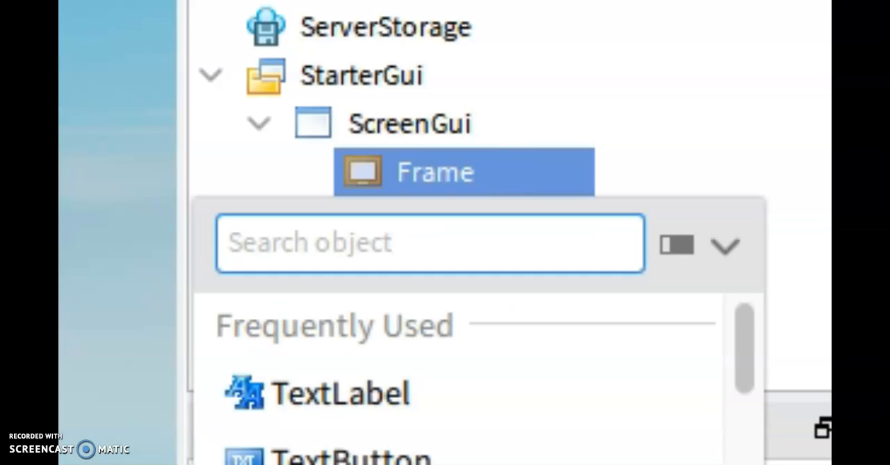
pyautogui.click(327, 464)
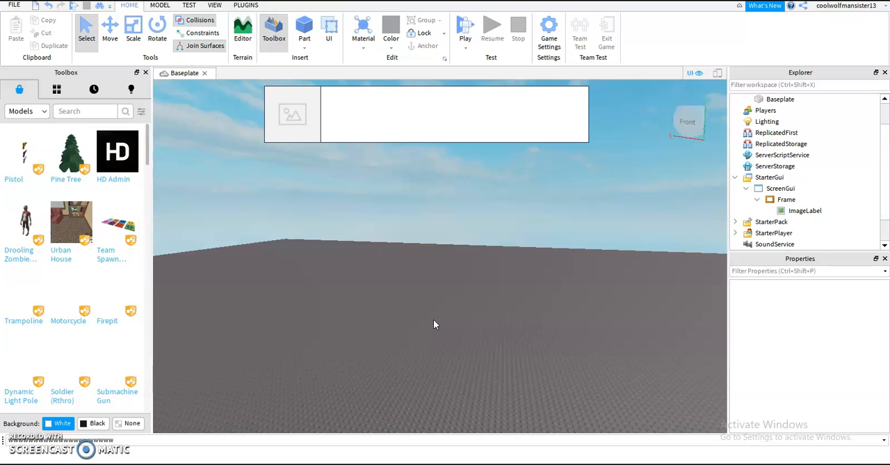
# Step: Search the Toolbox models for NOOB
pyautogui.moveTo(432, 340); pyautogui.dragTo(433, 340, button='right')
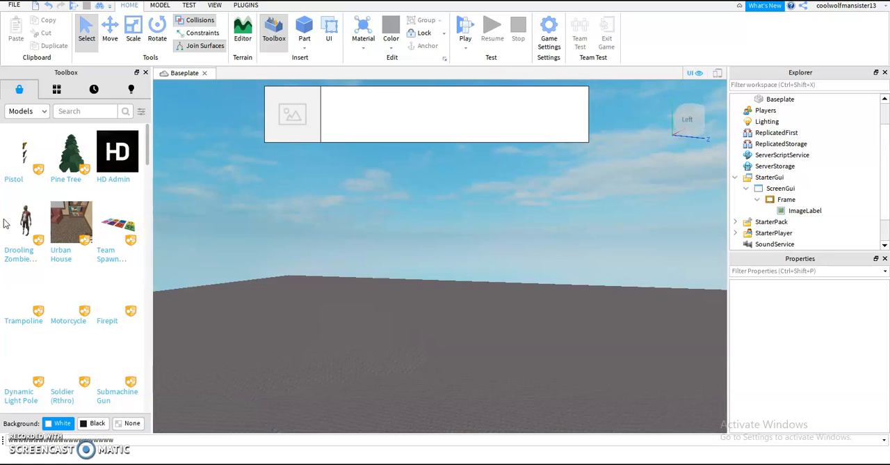
pyautogui.click(70, 116)
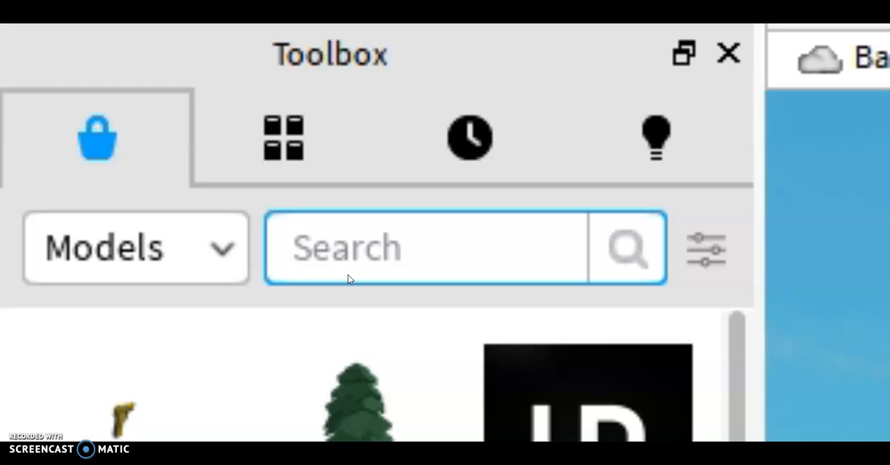
pyautogui.write('NOOB')
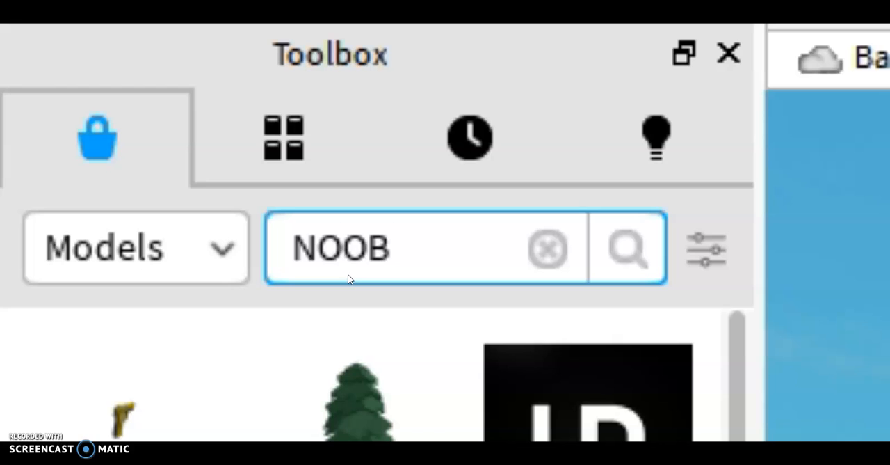
pyautogui.press('Return')
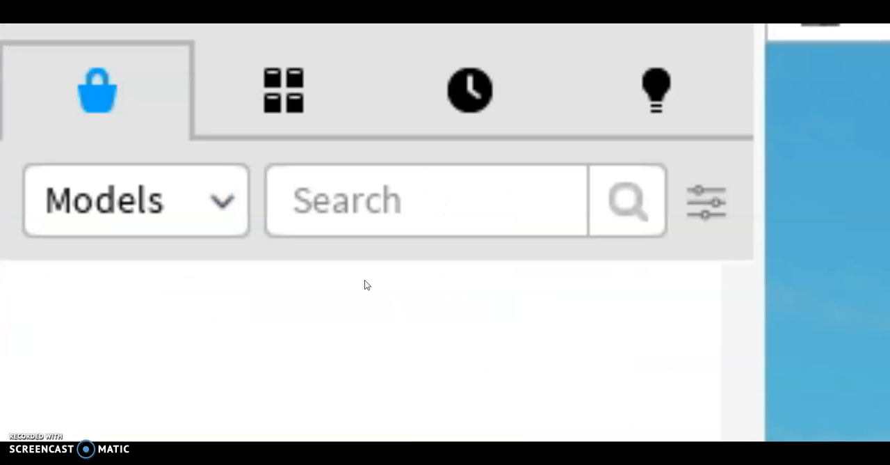
# Step: Switch the Toolbox catalogue from models to plugins
pyautogui.click(169, 194)
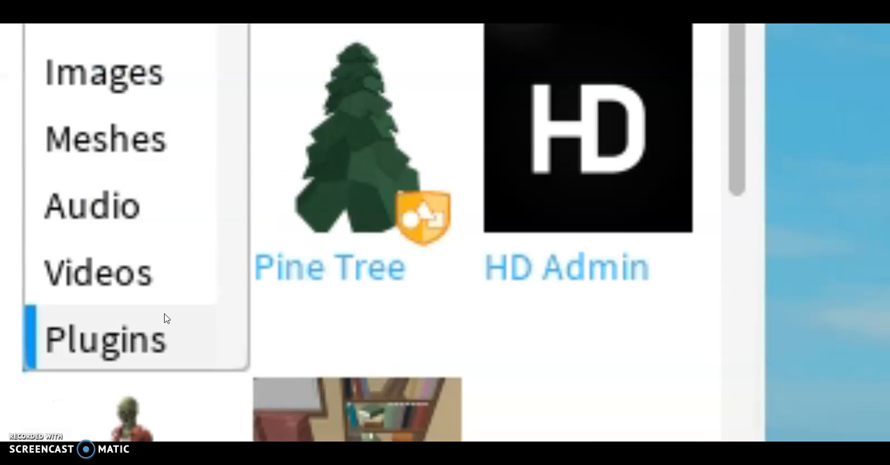
pyautogui.click(173, 338)
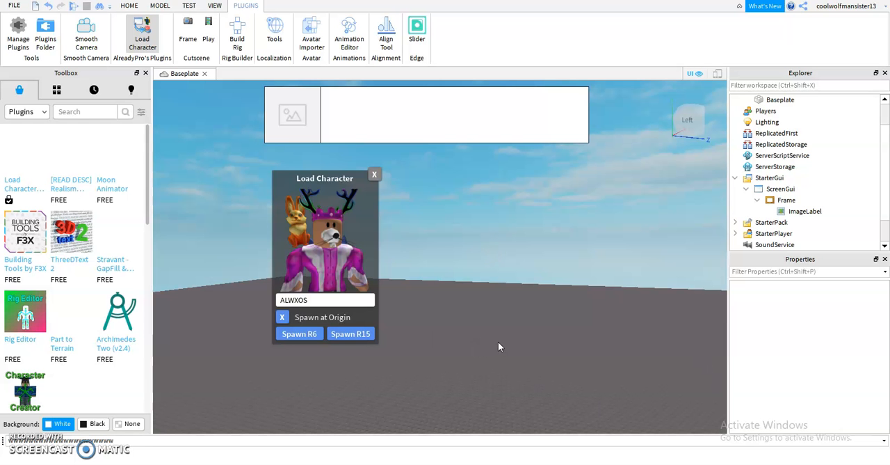
# Step: Insert a Part into the workspace
pyautogui.rightClick(547, 239)
pyautogui.click(576, 227)
pyautogui.moveTo(525, 252); pyautogui.dragTo(523, 252, button='right')
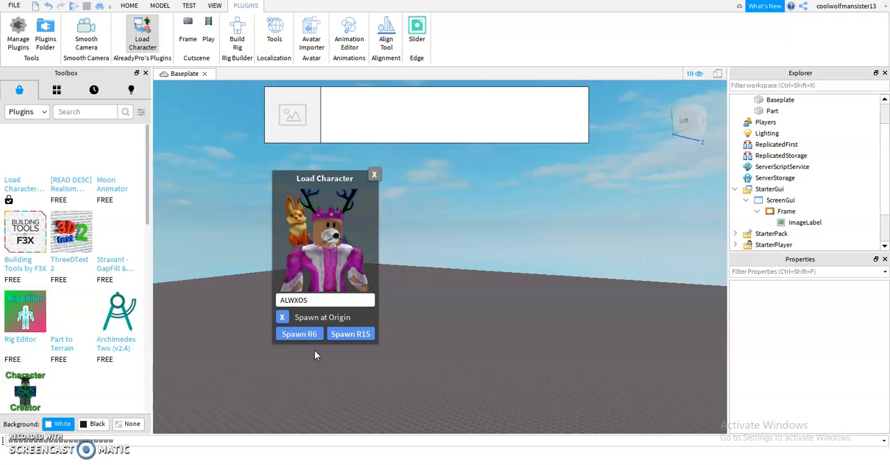
# Step: Spawn the loaded player's avatar at the origin as an R15 character
pyautogui.moveTo(616, 230); pyautogui.dragTo(613, 235, button='right')
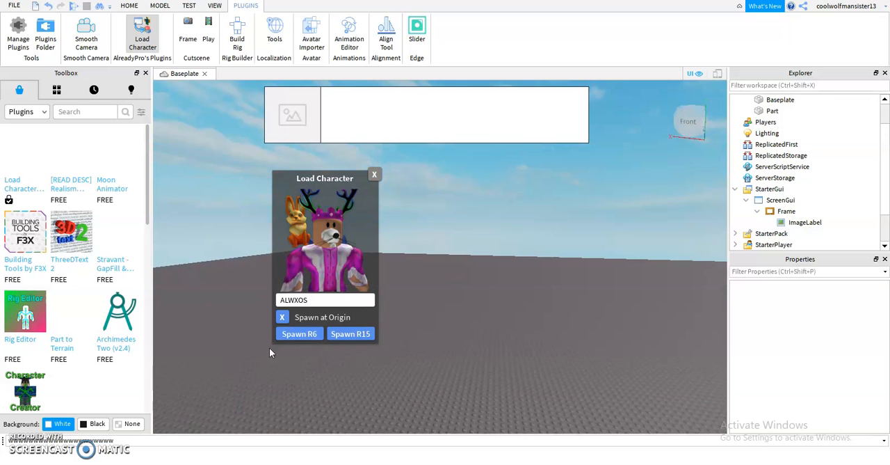
pyautogui.click(364, 335)
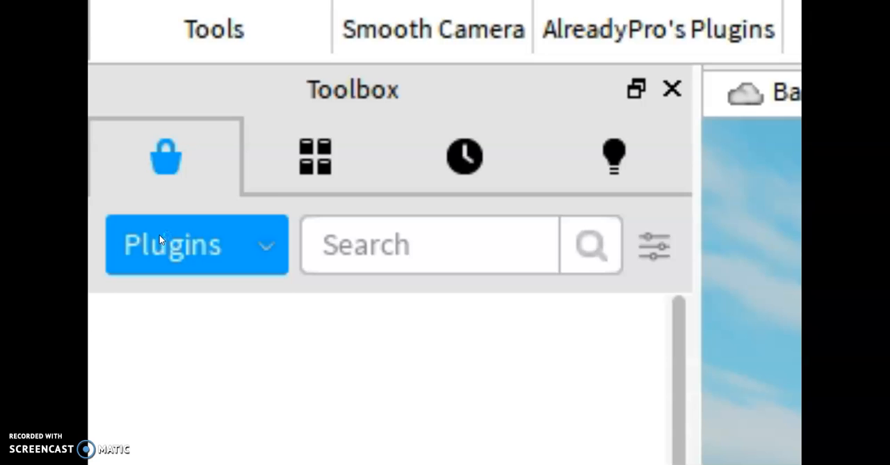
# Step: Browse the Toolbox's Images category and the My Images inventory for the uploaded picture
pyautogui.click(159, 239)
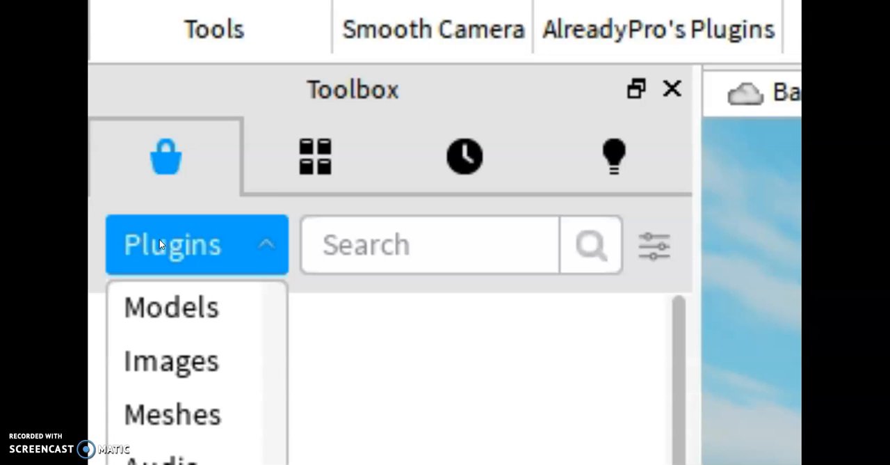
pyautogui.click(150, 317)
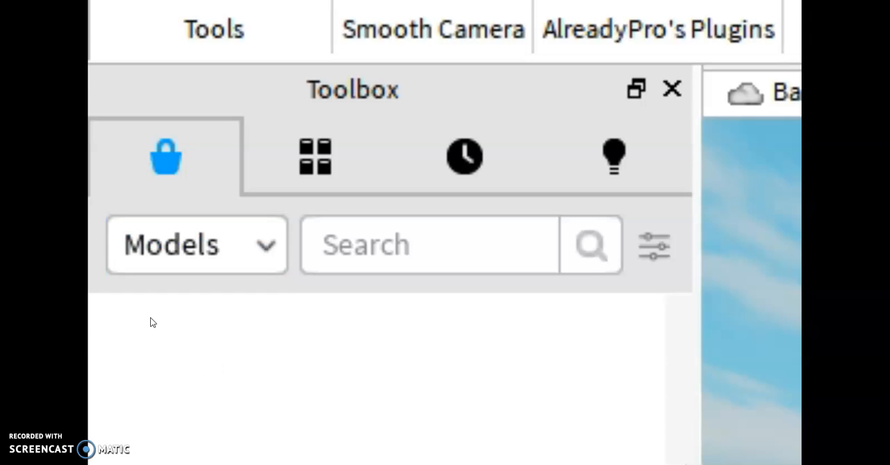
pyautogui.click(174, 244)
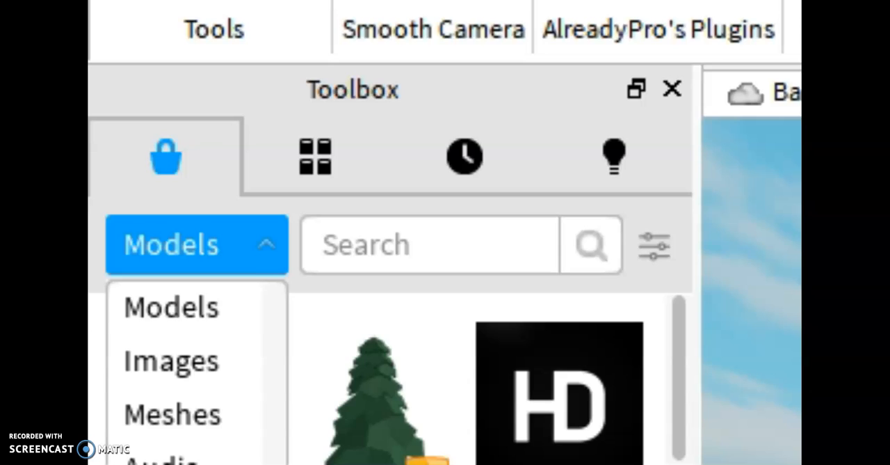
pyautogui.click(117, 367)
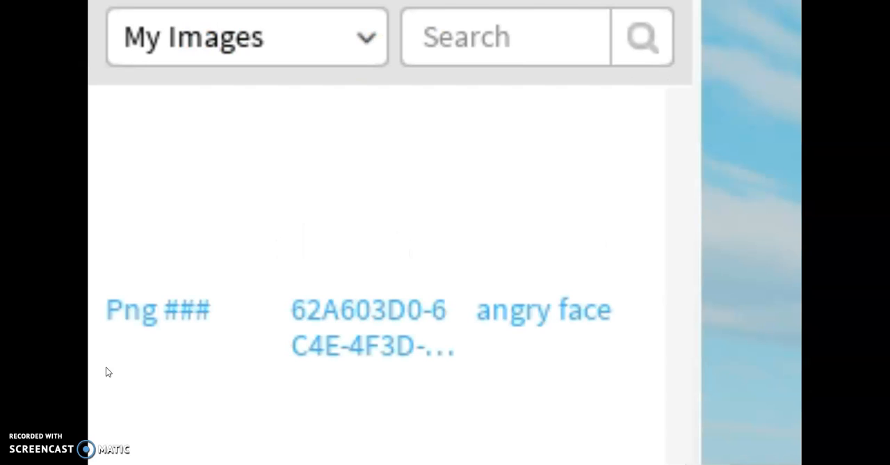
pyautogui.moveTo(150, 288)
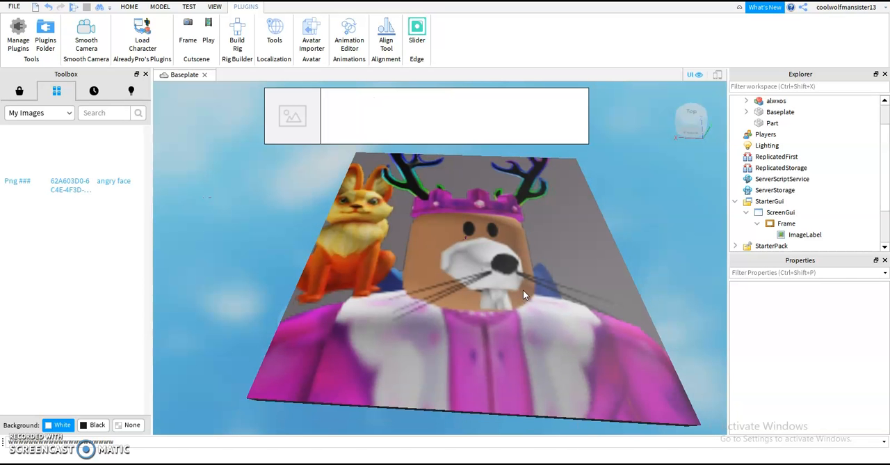
pyautogui.scroll(4, 523, 289)
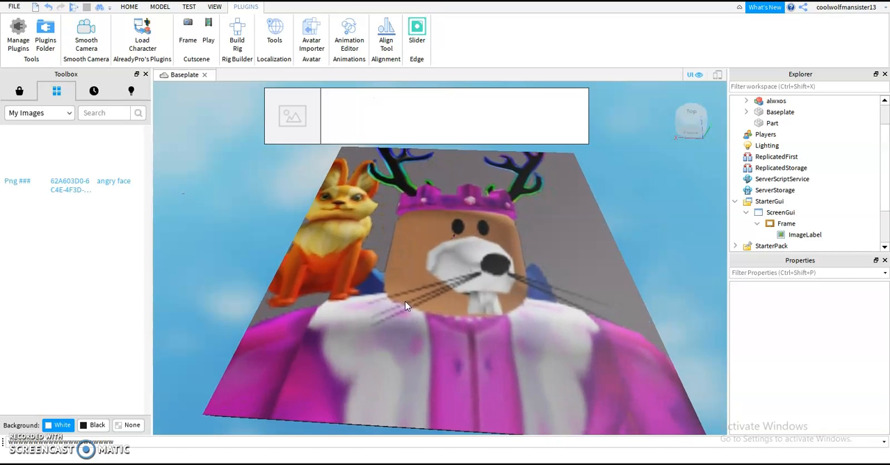
pyautogui.scroll(2, 284, 230)
pyautogui.moveTo(387, 177); pyautogui.dragTo(337, 215, button='right')
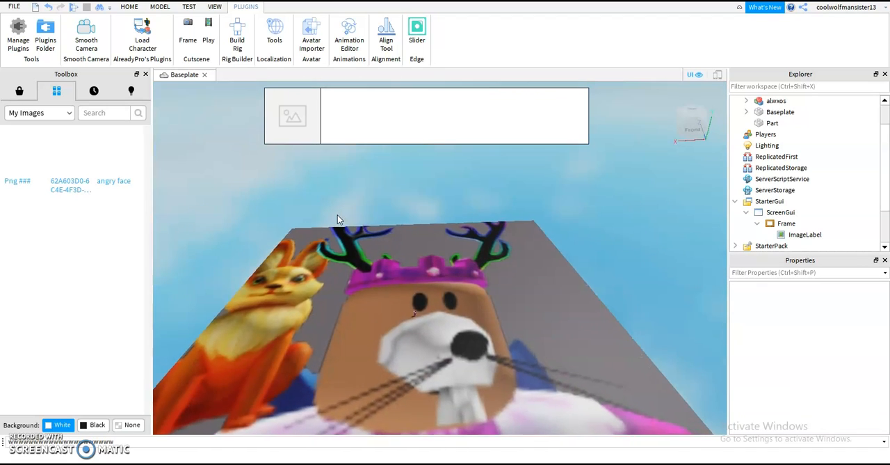
pyautogui.press('w')
pyautogui.press('a')
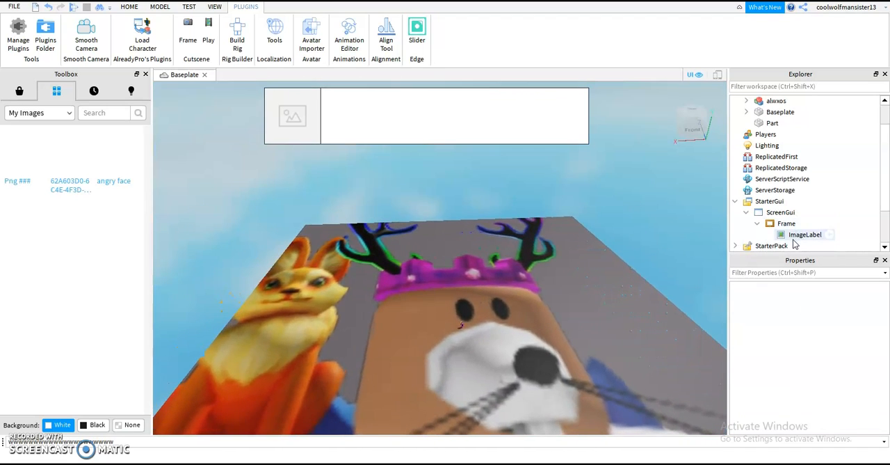
# Step: Switch to the Roblox website in the browser and open the Decals list among the account's creations
pyautogui.hotkey('alt', 'Tab')
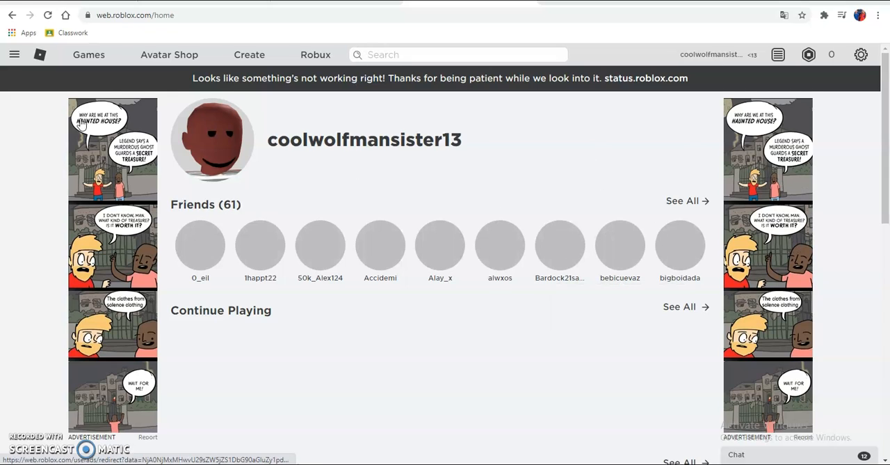
pyautogui.moveTo(179, 77); pyautogui.dragTo(695, 127)
pyautogui.click(624, 116)
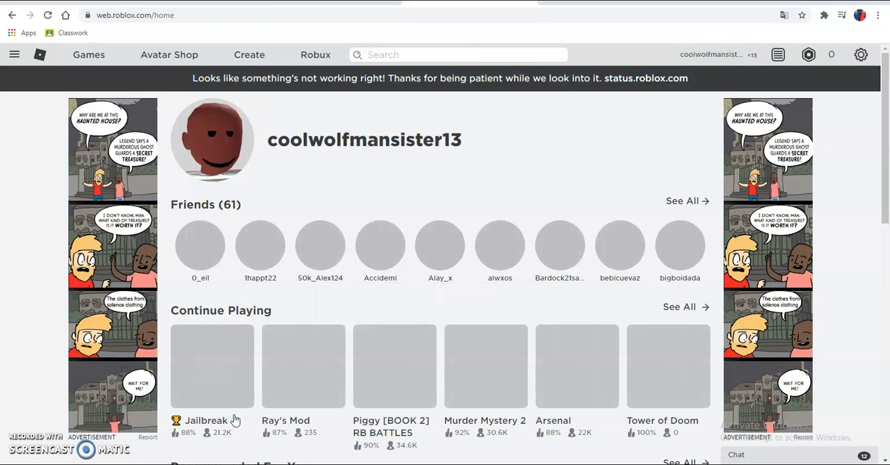
pyautogui.moveTo(347, 289)
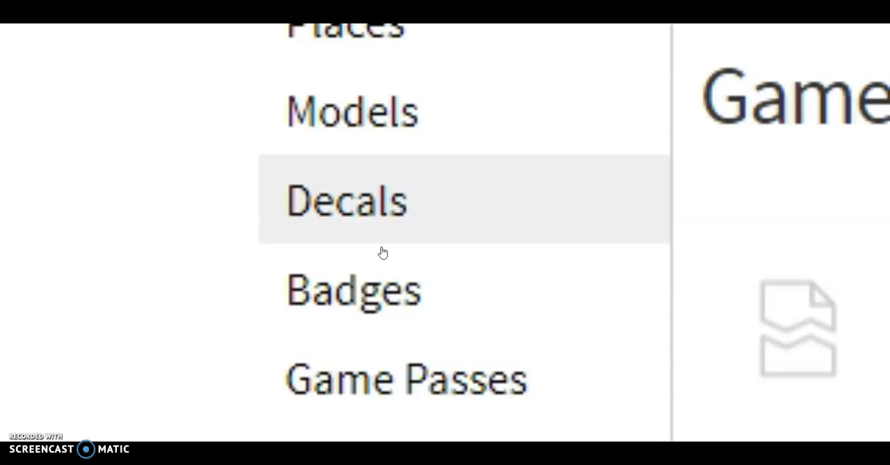
pyautogui.click(382, 250)
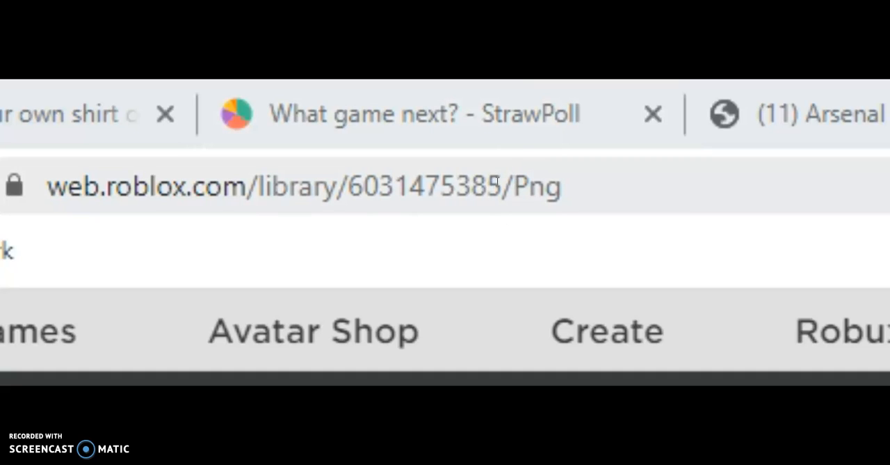
pyautogui.doubleClick(401, 183)
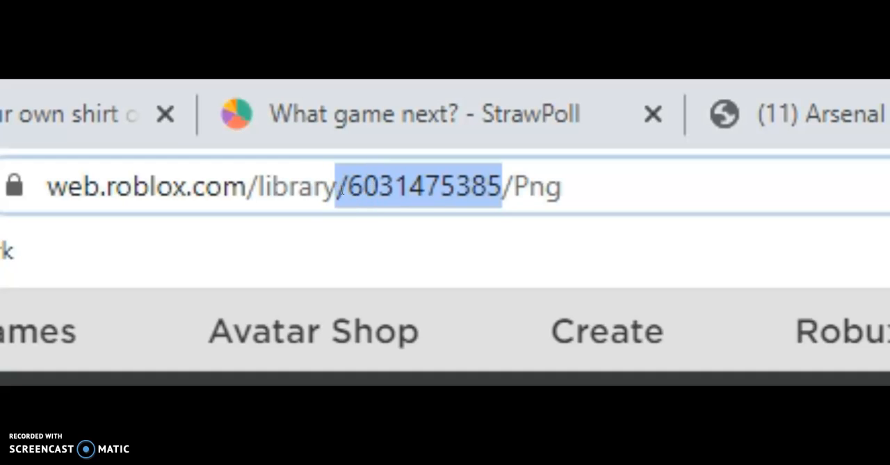
pyautogui.rightClick(543, 189)
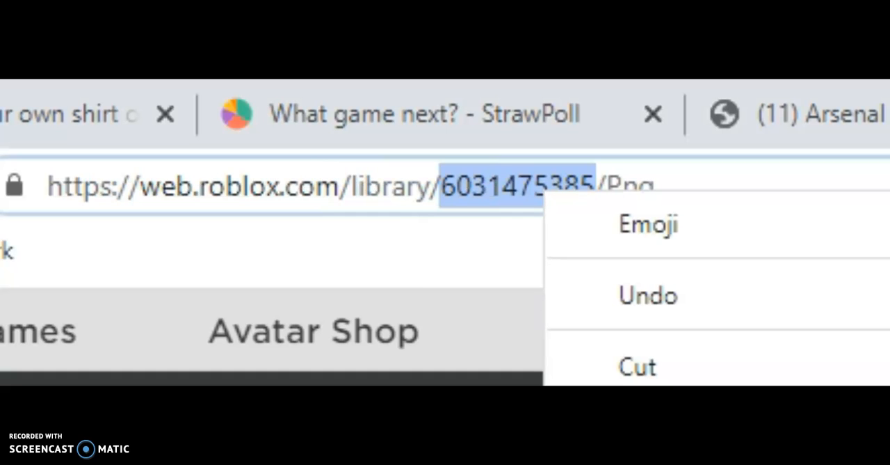
pyautogui.click(637, 419)
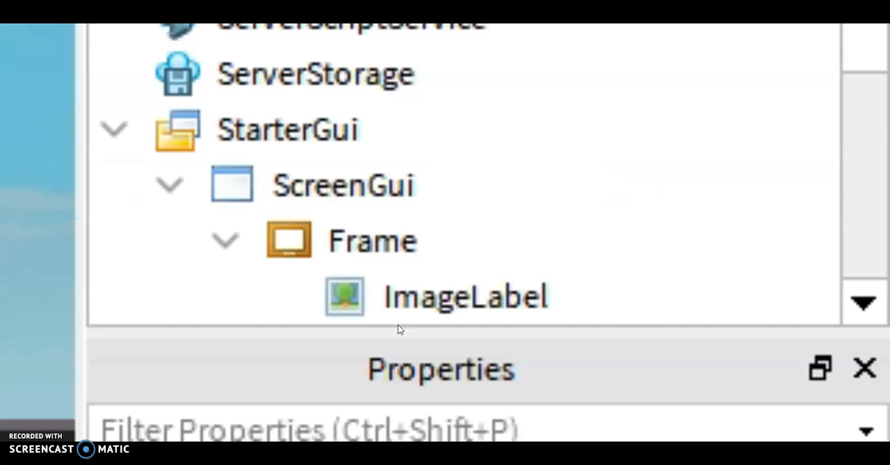
# Step: Switch to Roblox Studio and replace the ImageLabel's placeholder Image value with the copied decal ID
pyautogui.click(414, 292)
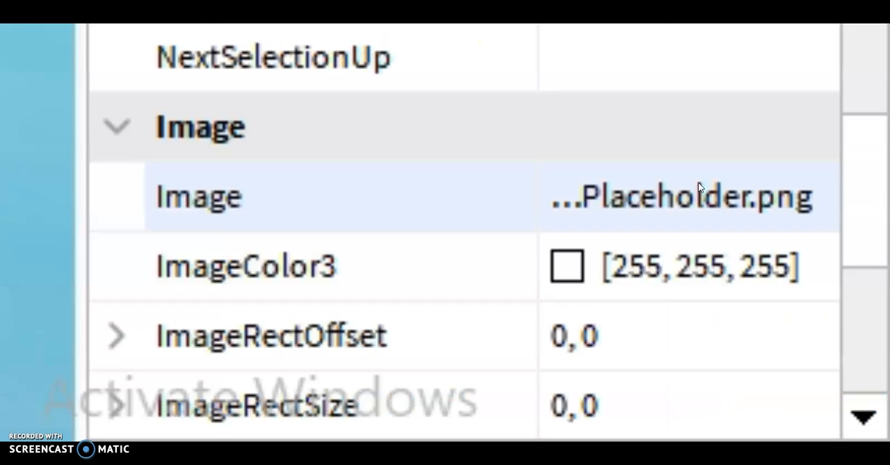
pyautogui.click(829, 316)
pyautogui.press('BackSpace')
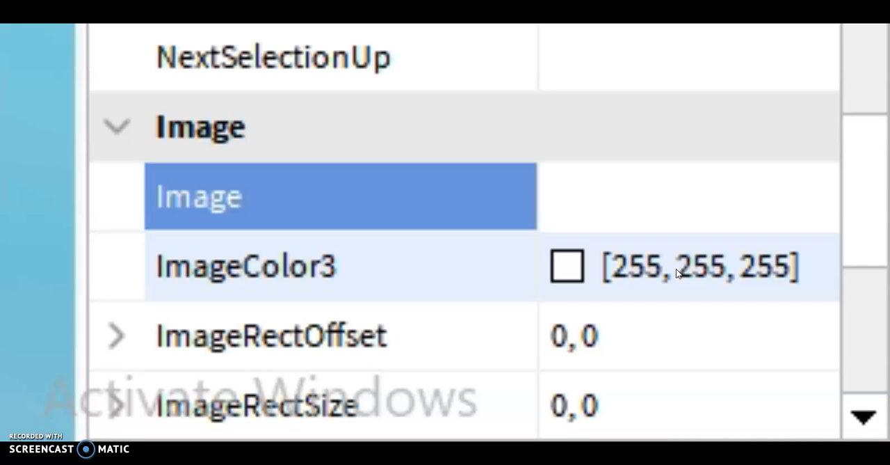
pyautogui.hotkey('ctrl', 'v')
pyautogui.press('Return')
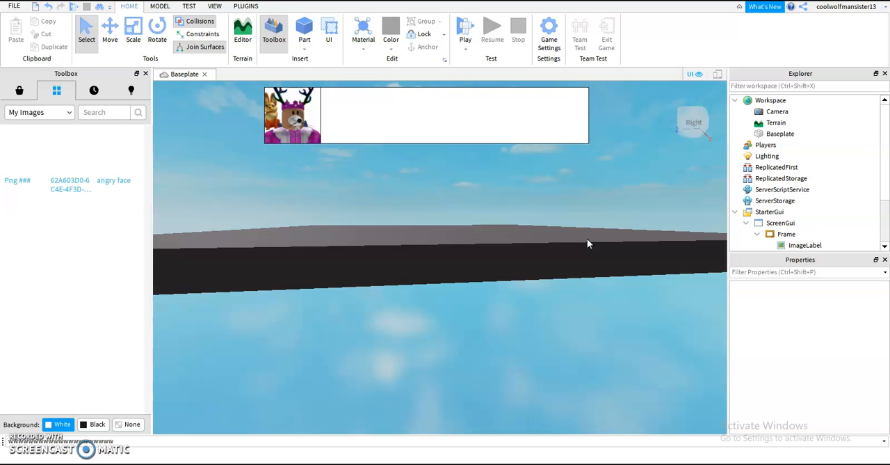
# Step: Examine the spawned avatar up close beneath the banner's character picture
pyautogui.press('w')
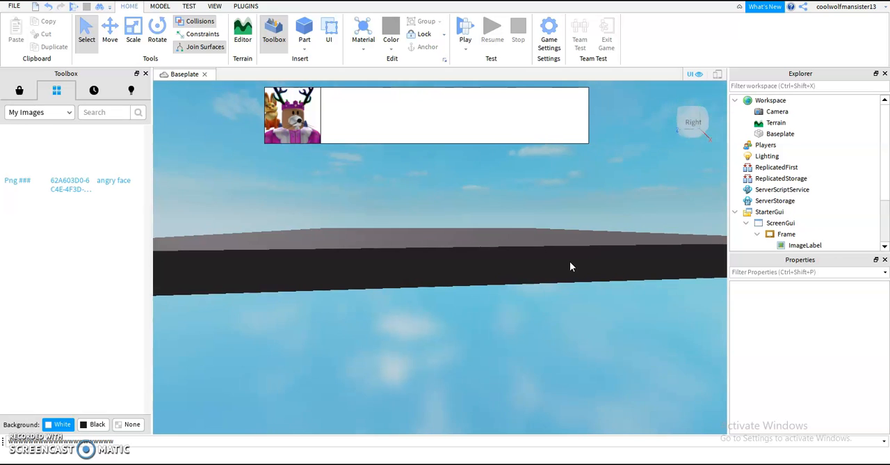
pyautogui.moveTo(569, 261); pyautogui.dragTo(569, 260, button='right')
pyautogui.press('w')
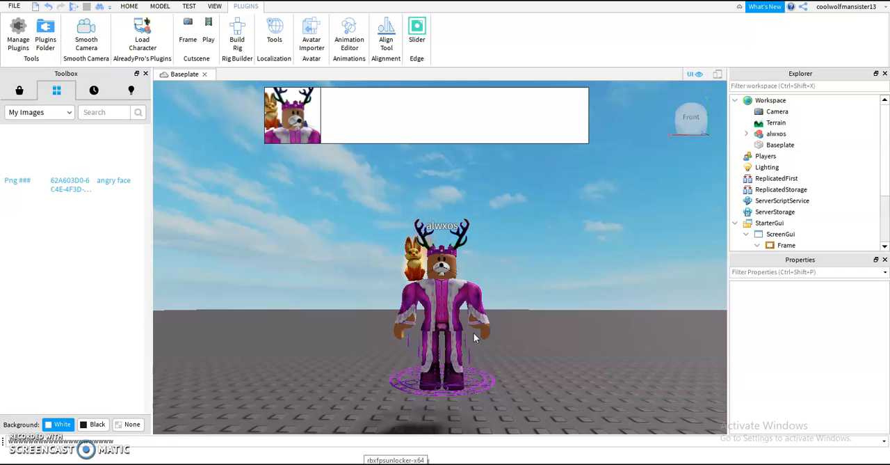
pyautogui.scroll(5, 423, 320)
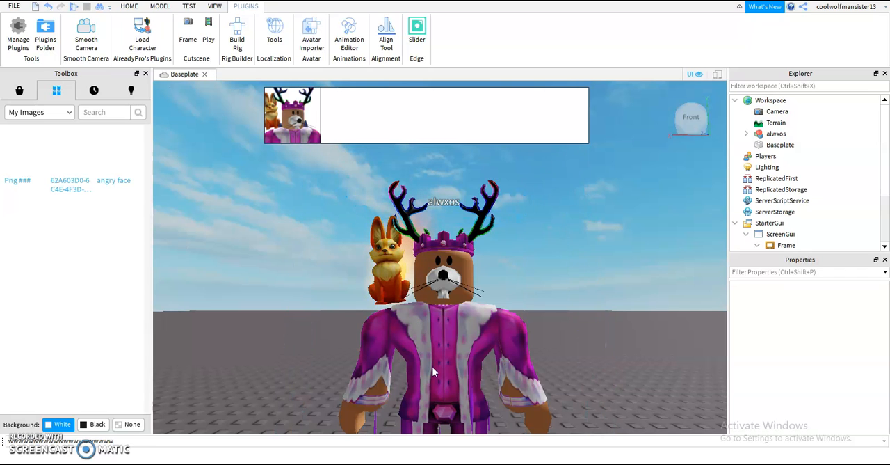
pyautogui.moveTo(446, 338); pyautogui.dragTo(447, 340, button='right')
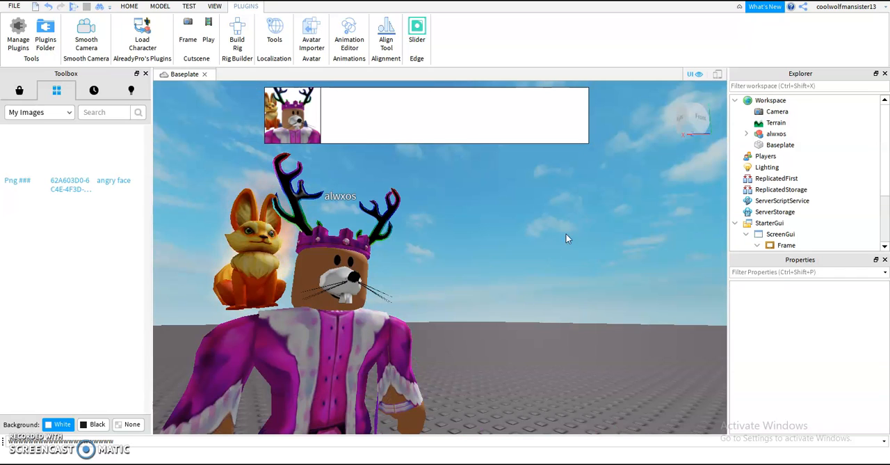
# Step: Add a TextLabel to the Frame and stretch it to 482 x 100 to fill the banner beside the picture
pyautogui.scroll(-2, 771, 202)
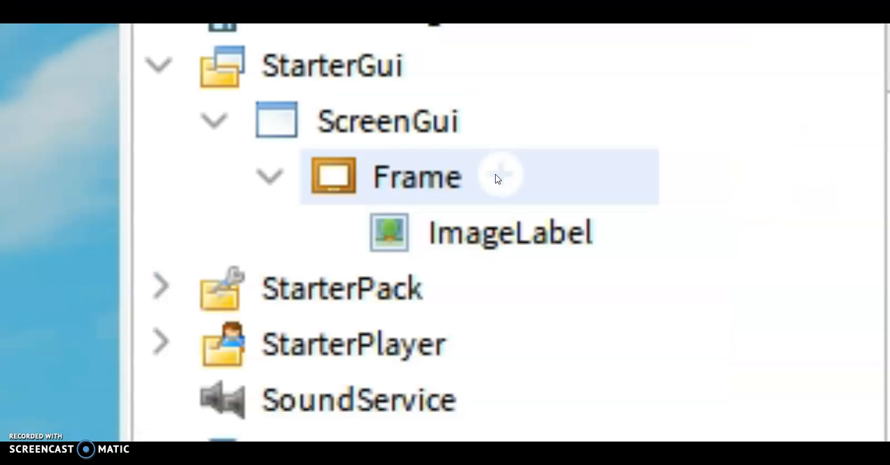
pyautogui.click(497, 174)
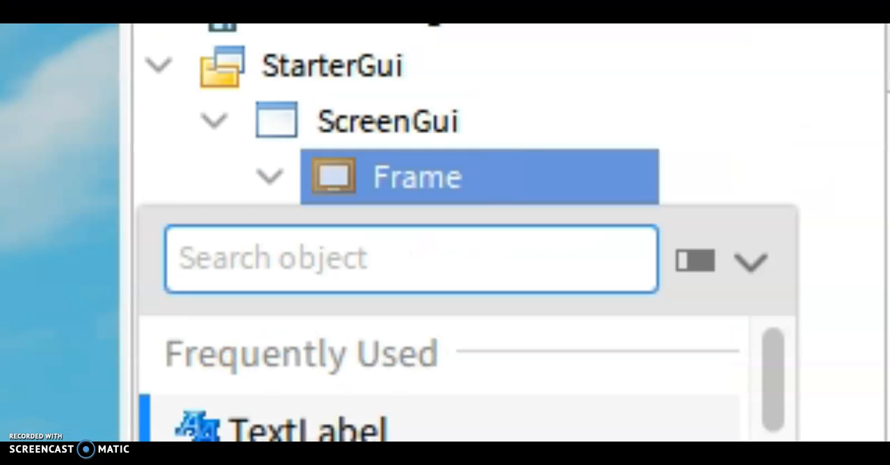
pyautogui.click(388, 423)
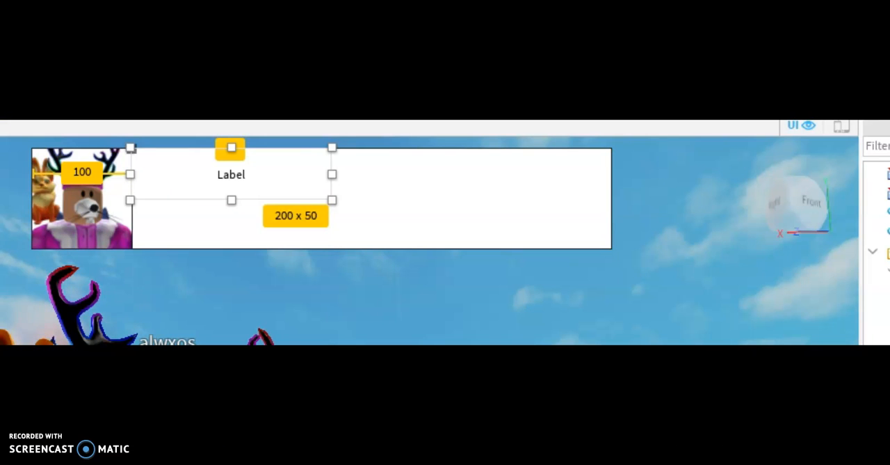
pyautogui.moveTo(332, 200); pyautogui.dragTo(606, 243)
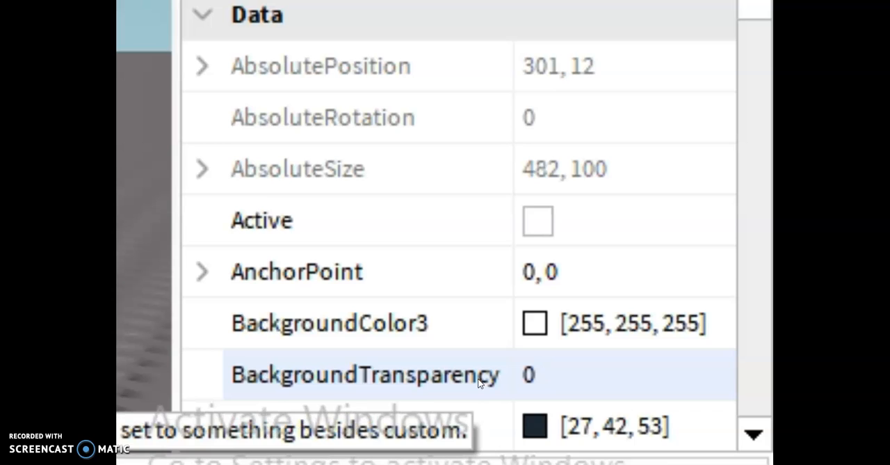
# Step: Set the TextLabel's BackgroundTransparency to 1
pyautogui.click(547, 390)
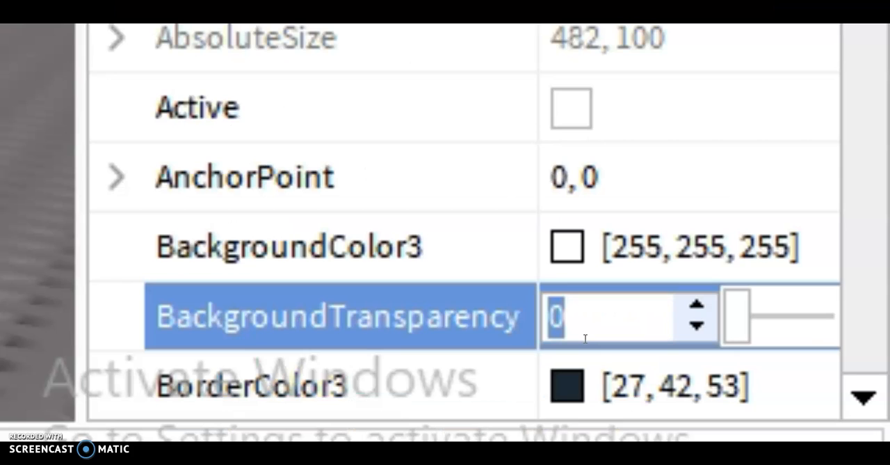
pyautogui.click(585, 338)
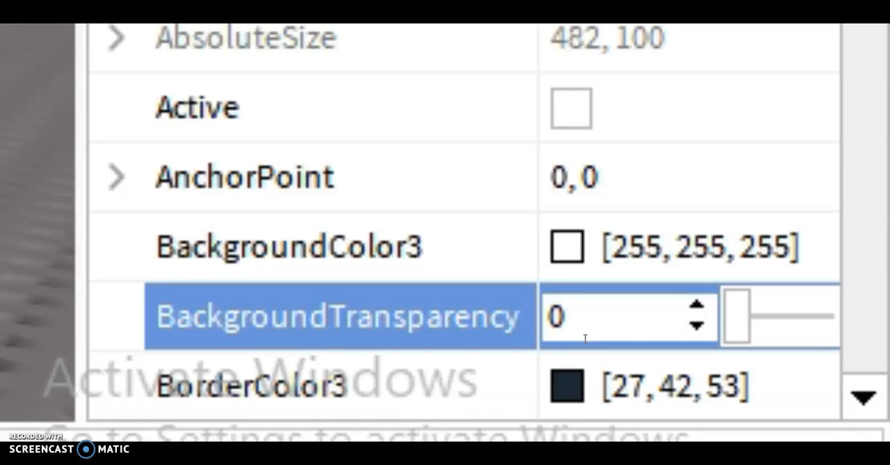
pyautogui.press('BackSpace')
pyautogui.write('1')
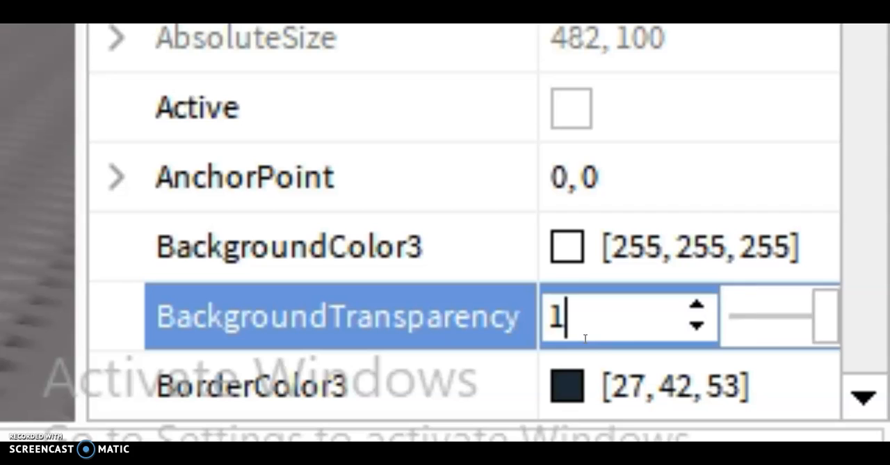
pyautogui.press('Return')
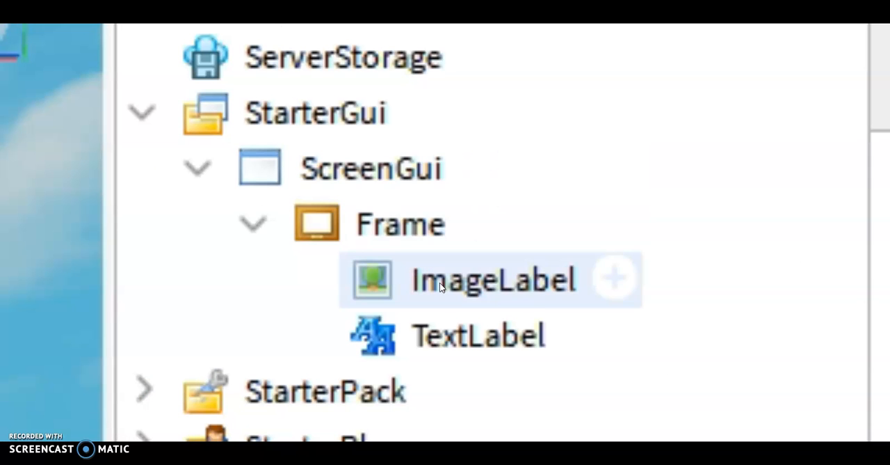
# Step: Set the Frame's BackgroundTransparency to 1
pyautogui.click(409, 224)
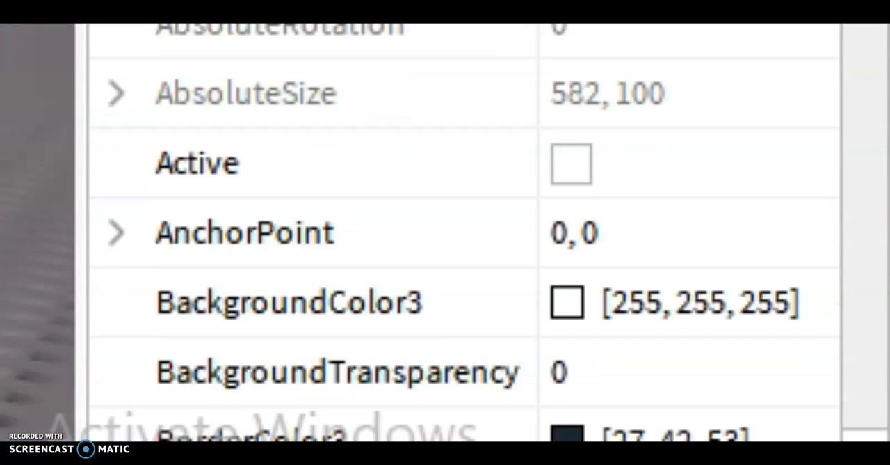
pyautogui.click(661, 416)
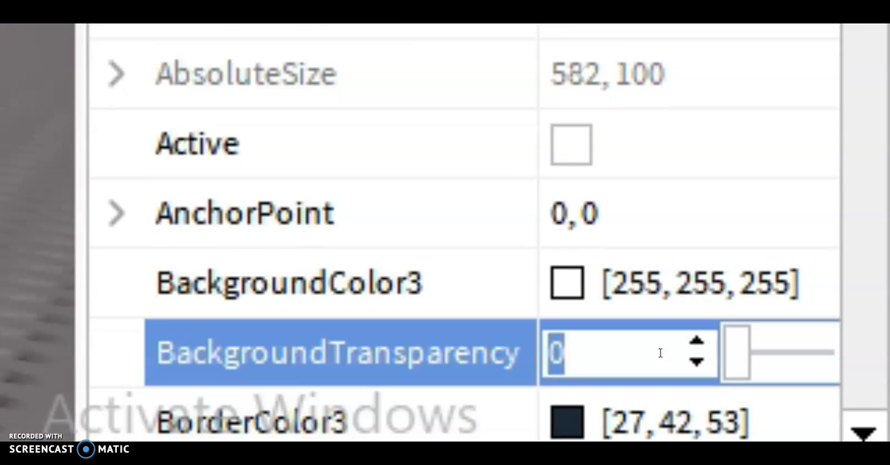
pyautogui.press('BackSpace')
pyautogui.write('1')
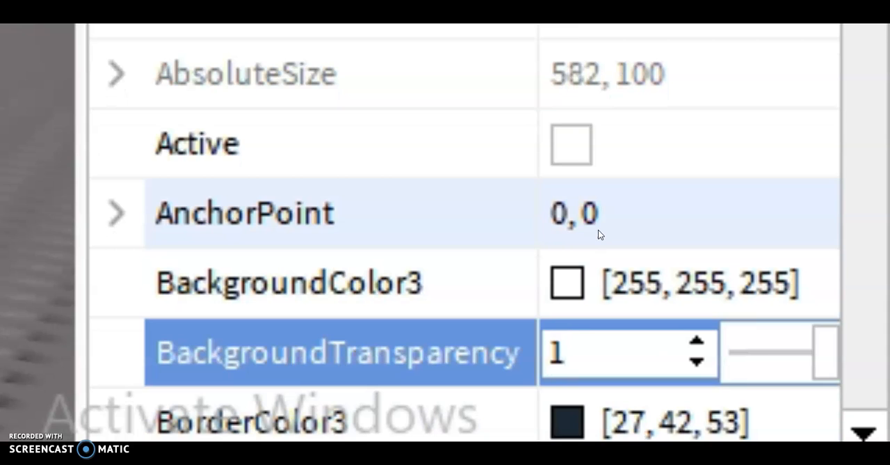
pyautogui.press('Return')
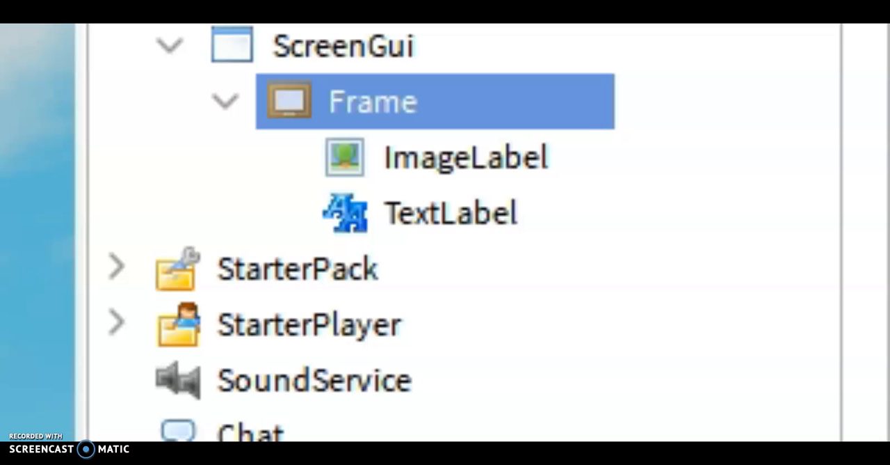
# Step: Enable TextScaled for the TextLabel
pyautogui.click(417, 214)
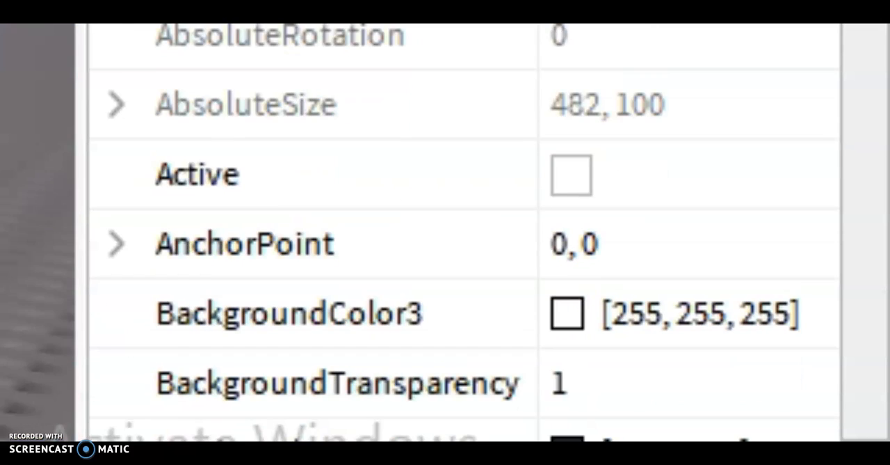
pyautogui.scroll(-5, 429, 167)
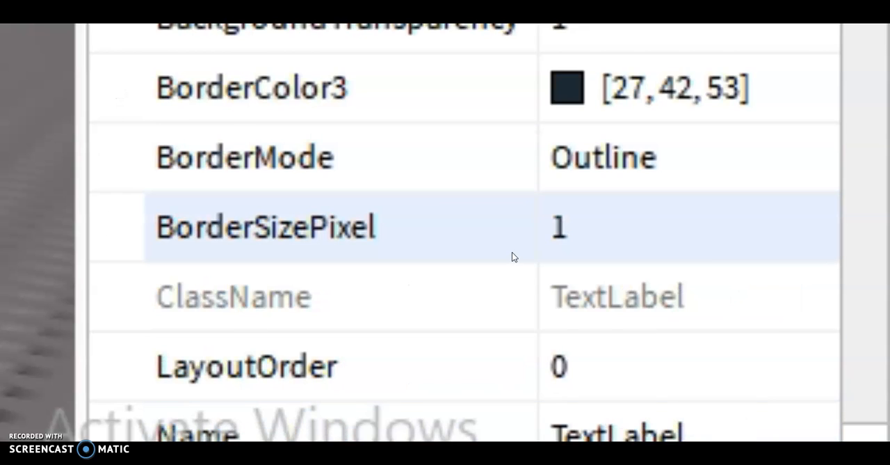
pyautogui.scroll(-5, 507, 208)
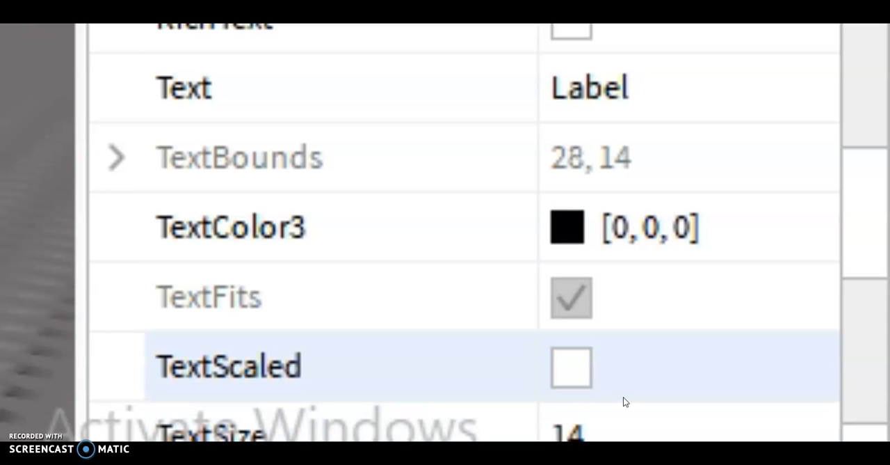
pyautogui.click(556, 374)
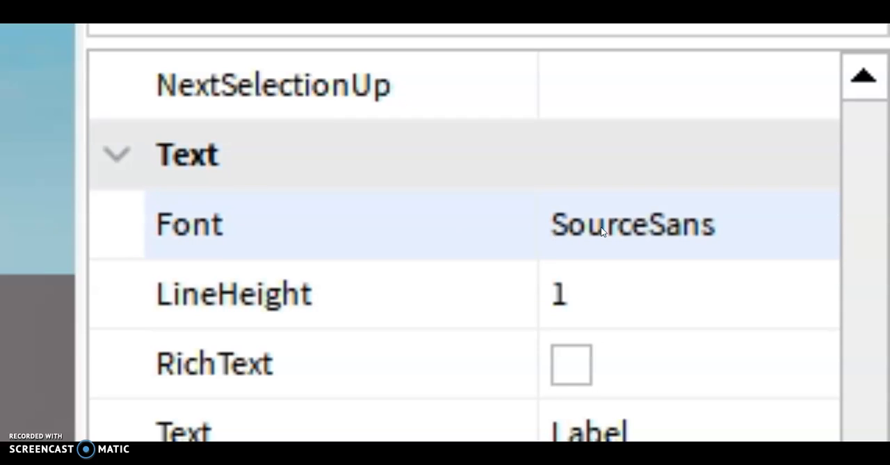
# Step: Change the TextLabel's Font from SourceSans to a rounded, comic-style handwriting font
pyautogui.click(601, 227)
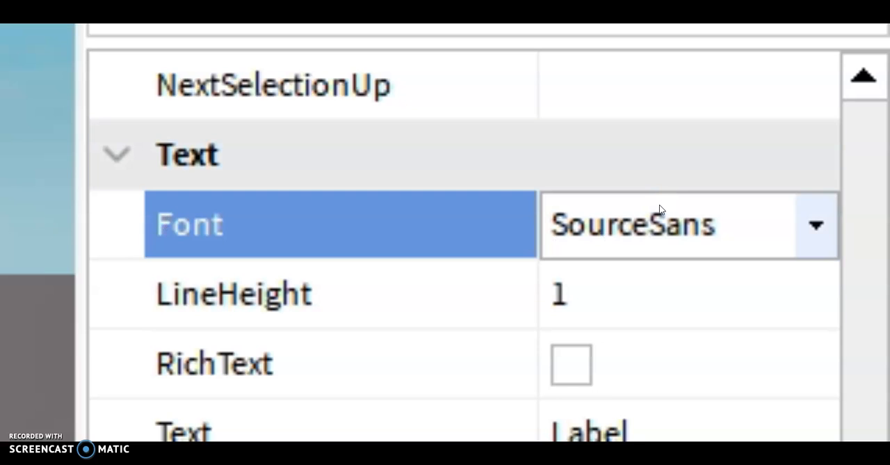
pyautogui.click(661, 207)
pyautogui.scroll(-2, 603, 333)
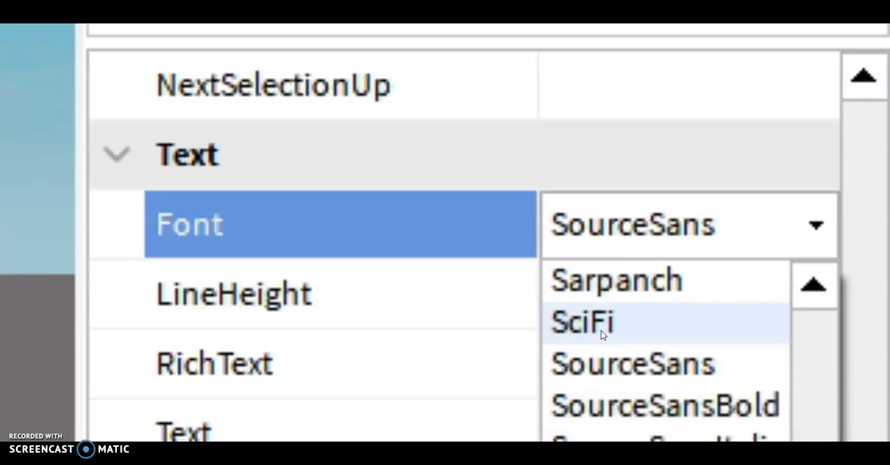
pyautogui.click(638, 416)
pyautogui.click(622, 250)
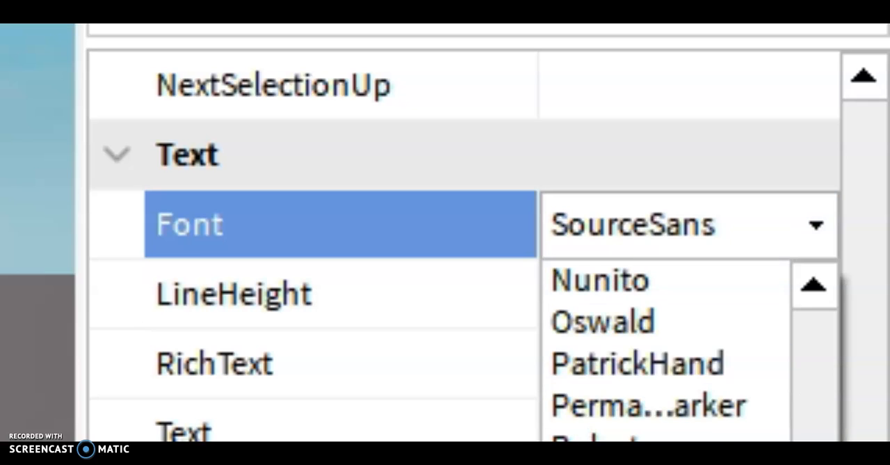
pyautogui.scroll(10, 628, 375)
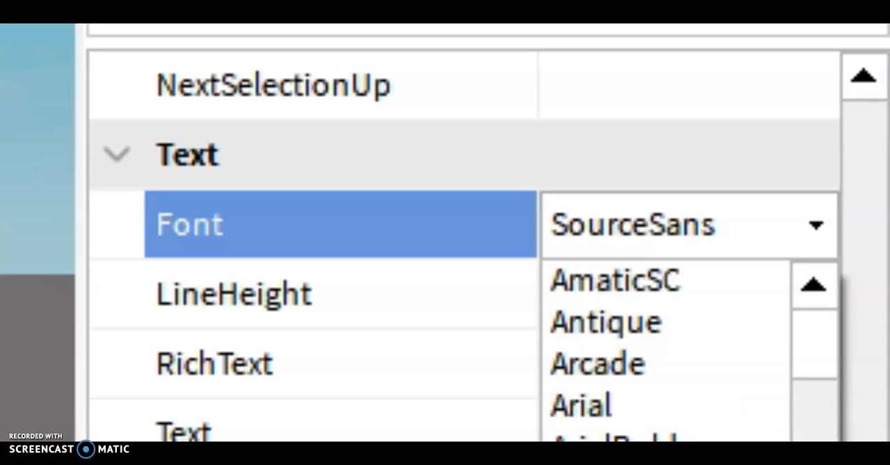
pyautogui.click(619, 459)
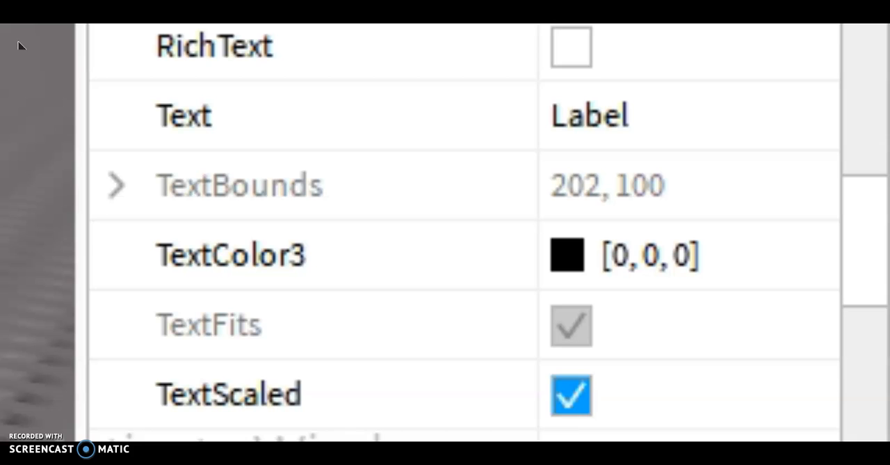
pyautogui.click(196, 270)
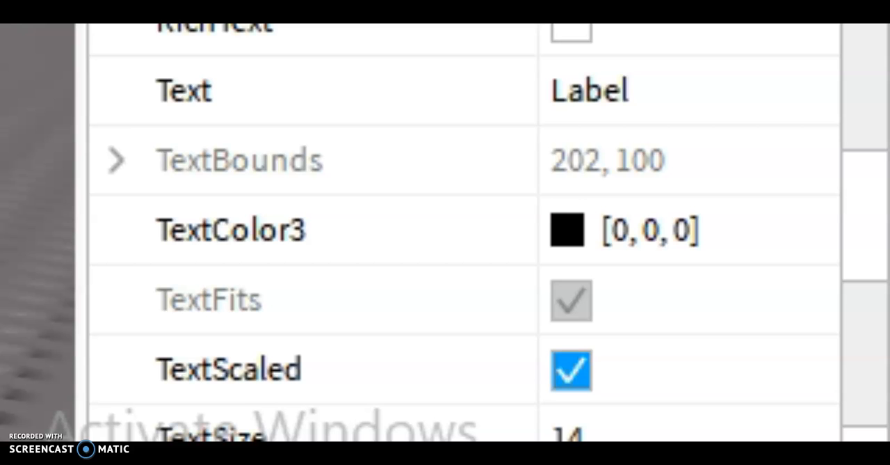
# Step: Set the TextLabel's TextColor3 to white (#ffffff)
pyautogui.click(615, 233)
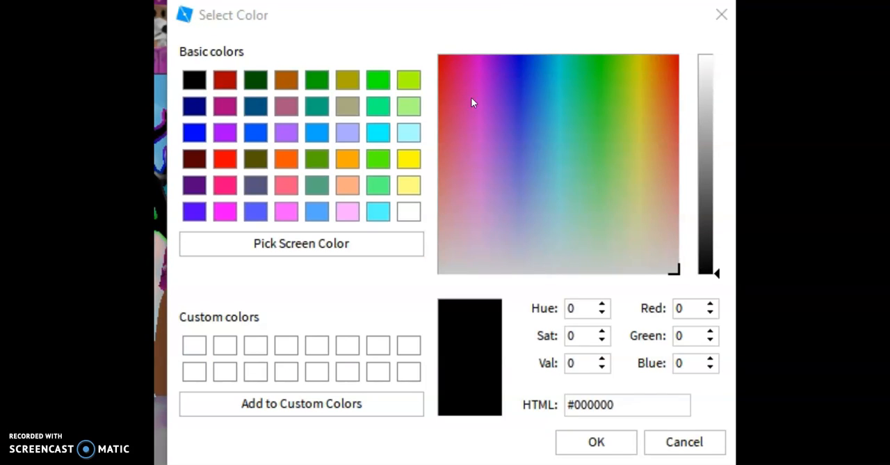
pyautogui.click(316, 78)
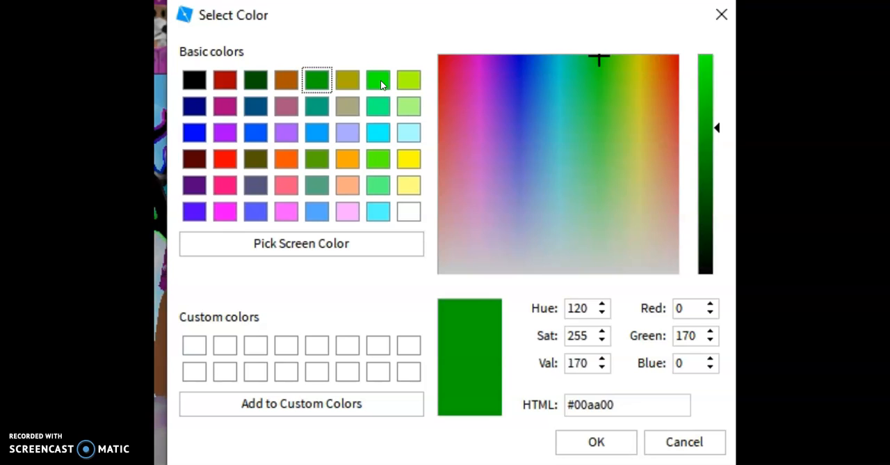
pyautogui.click(381, 74)
pyautogui.click(378, 107)
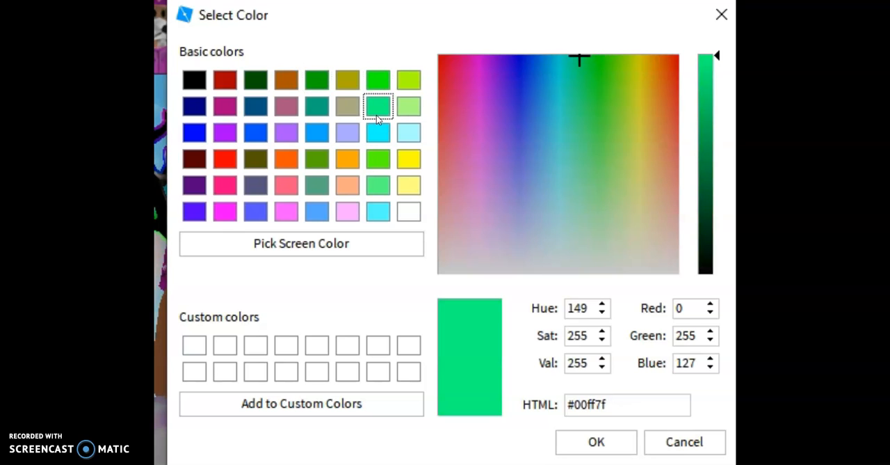
pyautogui.click(415, 214)
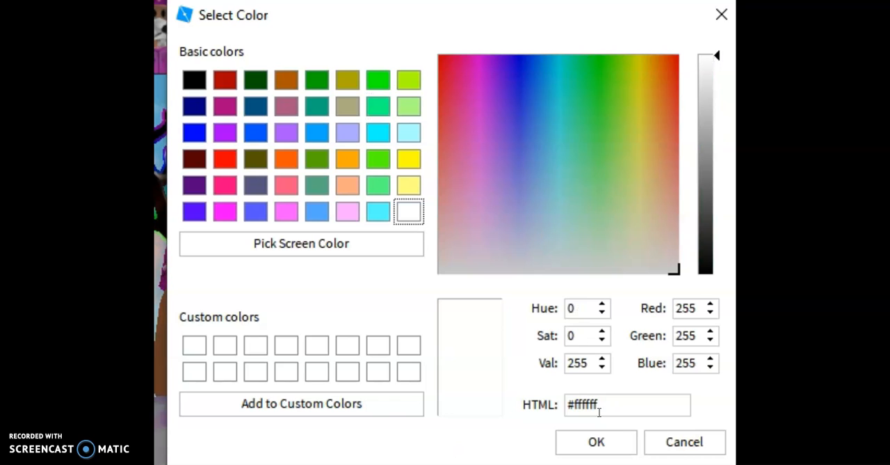
pyautogui.click(596, 441)
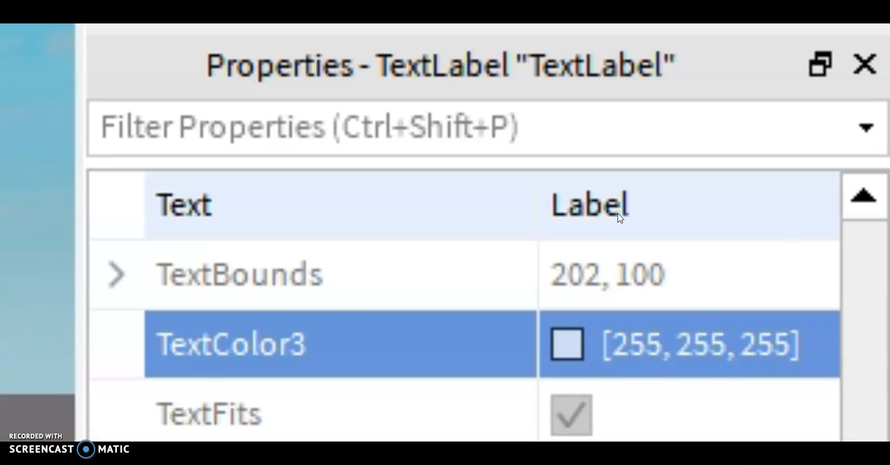
# Step: Clear the TextLabel's Text property so it is empty
pyautogui.click(618, 209)
pyautogui.press('BackSpace')
pyautogui.press('Return')
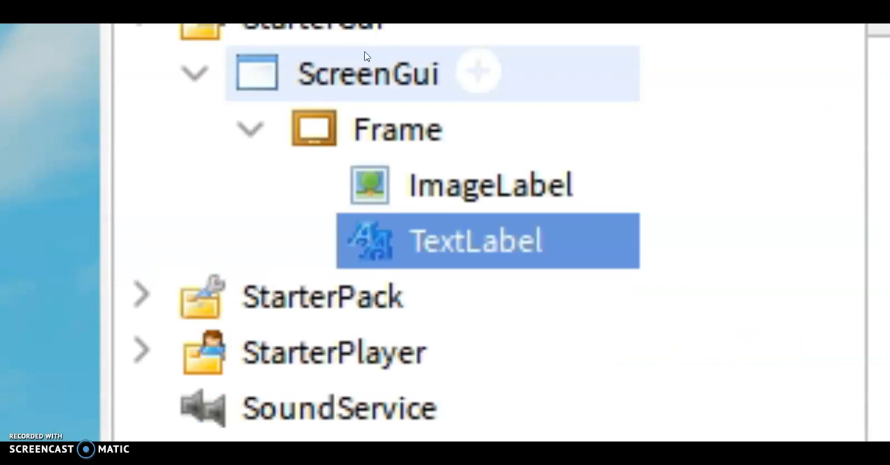
# Step: Add a Script under the TextLabel with wait(5) followed by script.Parent.Text = "ello there fellow mate"
pyautogui.moveTo(573, 265)
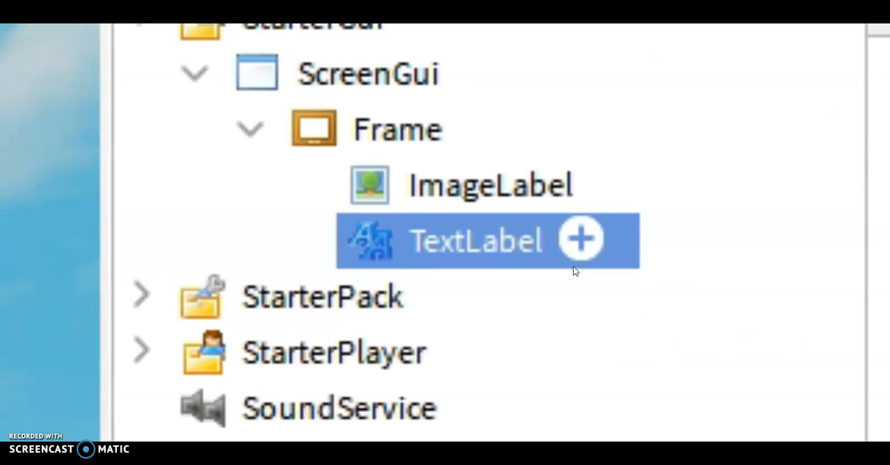
pyautogui.click(571, 244)
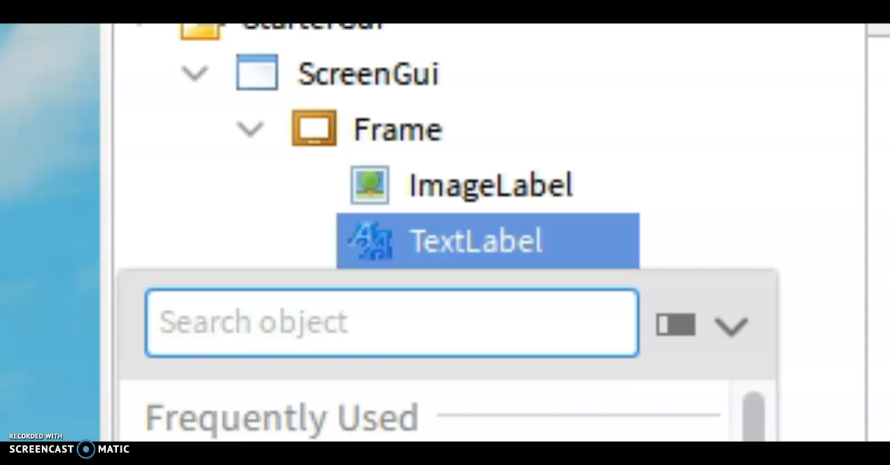
pyautogui.press('Escape')
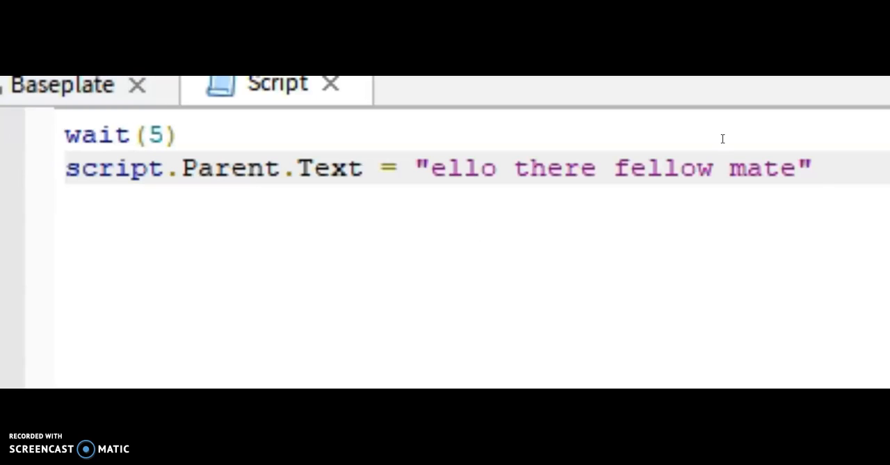
# Step: Copy the wait(5) and script.Parent.Text lines repeatedly below to build the timed dialogue, ending with "GET OUT OF MY HOUSE"
pyautogui.moveTo(815, 171); pyautogui.dragTo(65, 135)
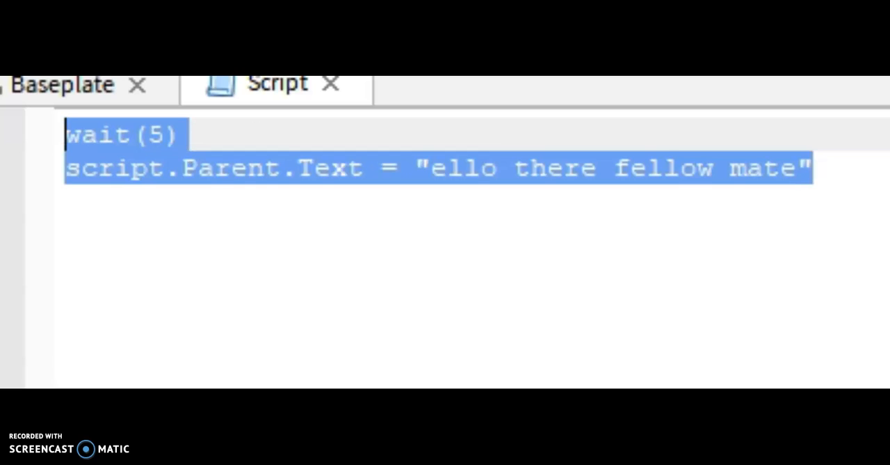
pyautogui.rightClick(138, 151)
pyautogui.click(202, 329)
pyautogui.click(814, 169)
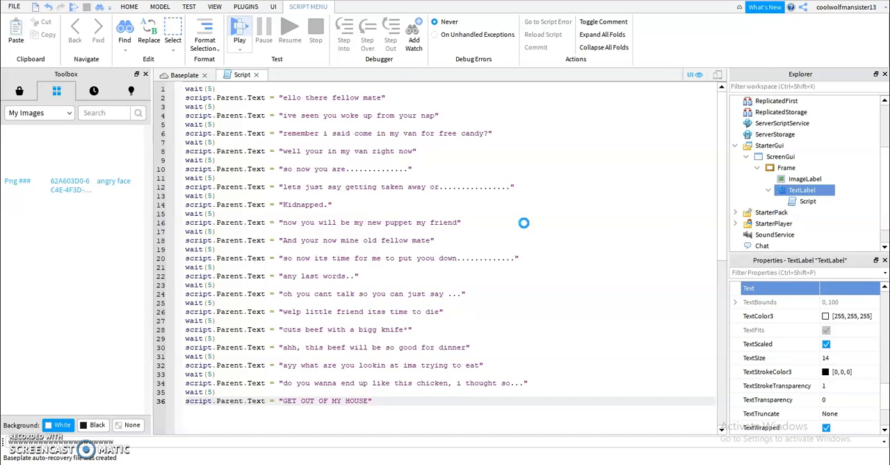
# Step: Playtest the game and walk the avatar around the character to check the timed banner dialogue
pyautogui.click(248, 35)
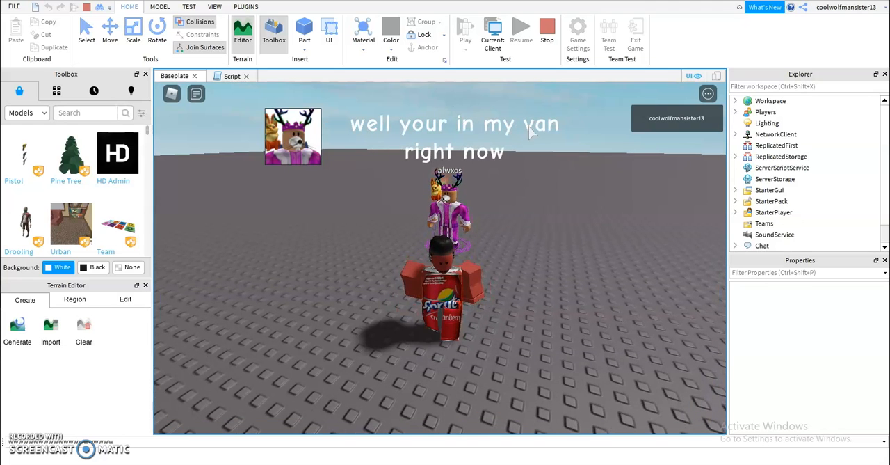
pyautogui.press('w')
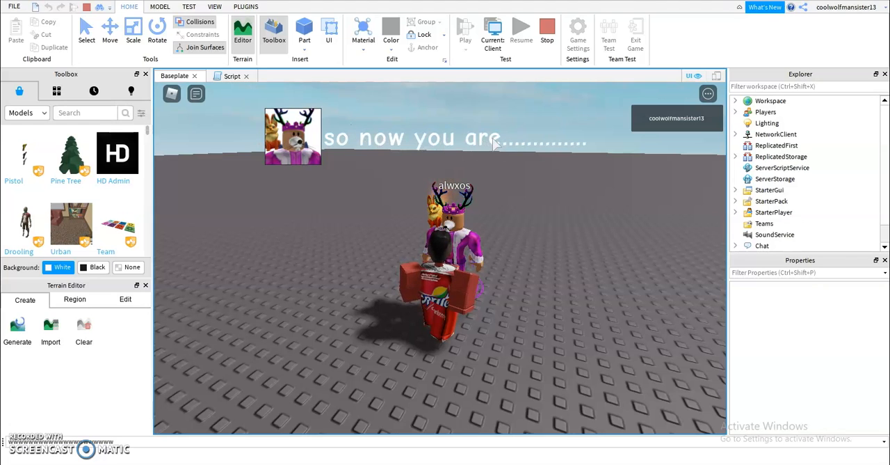
pyautogui.press('s')
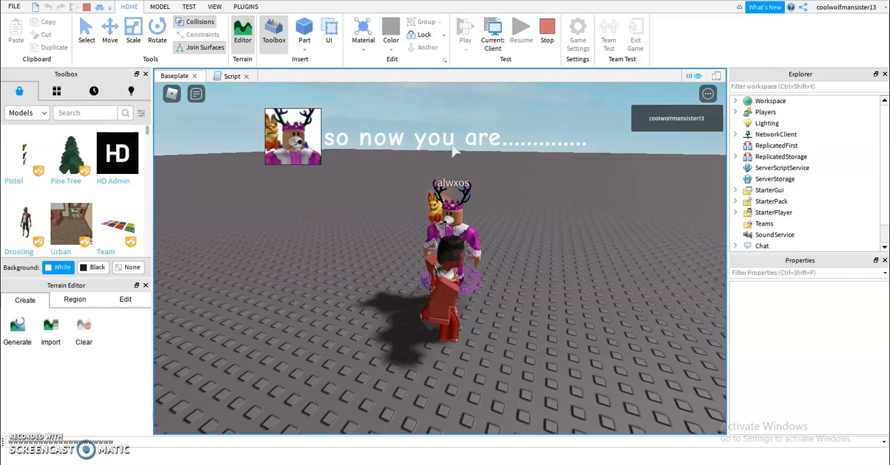
pyautogui.press('w')
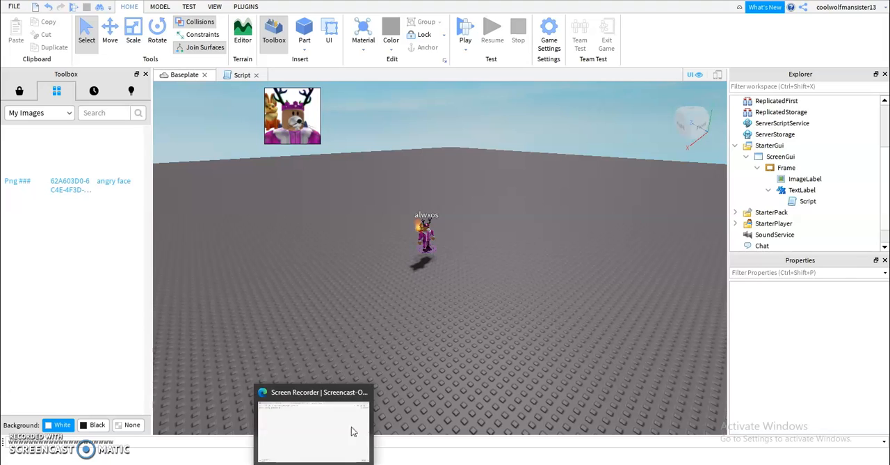
pyautogui.moveTo(408, 264); pyautogui.dragTo(388, 281, button='right')
pyautogui.moveTo(386, 246); pyautogui.dragTo(387, 250, button='right')
pyautogui.scroll(6, 386, 246)
pyautogui.press('w')
pyautogui.press('d')
pyautogui.press('a')
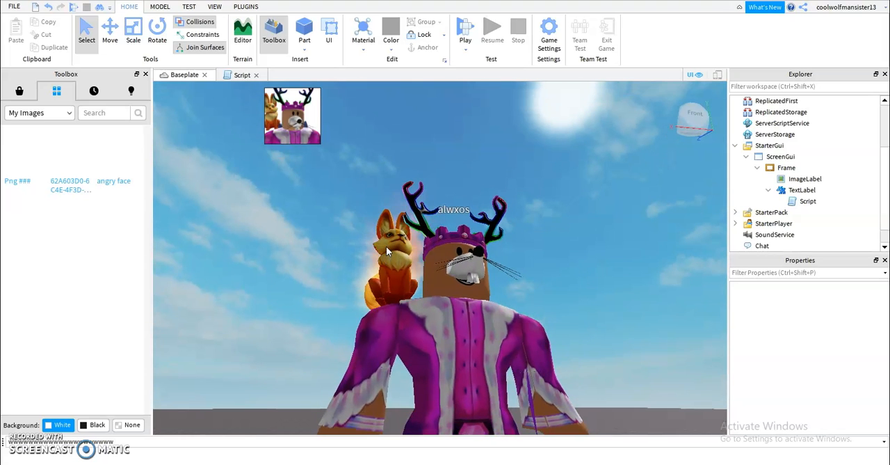
pyautogui.scroll(-8, 386, 250)
pyautogui.scroll(-3, 360, 294)
pyautogui.moveTo(360, 295); pyautogui.dragTo(359, 294, button='right')
pyautogui.scroll(7, 359, 295)
pyautogui.scroll(-5, 360, 294)
pyautogui.scroll(5, 360, 294)
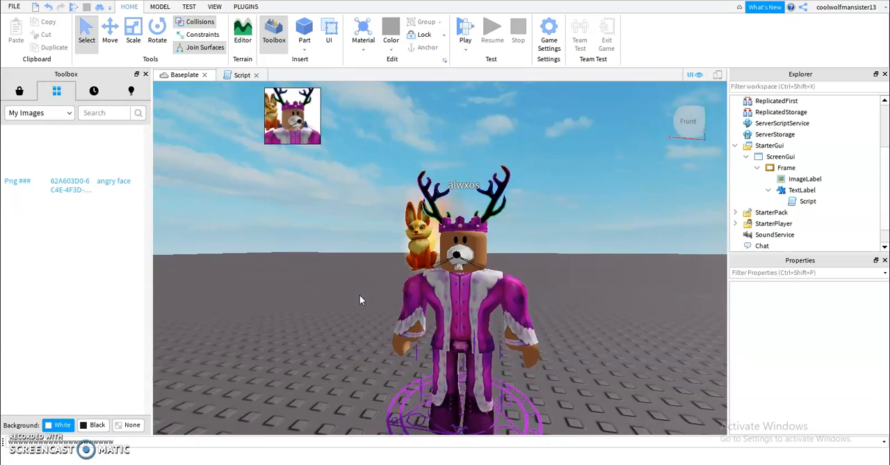
pyautogui.scroll(6, 360, 294)
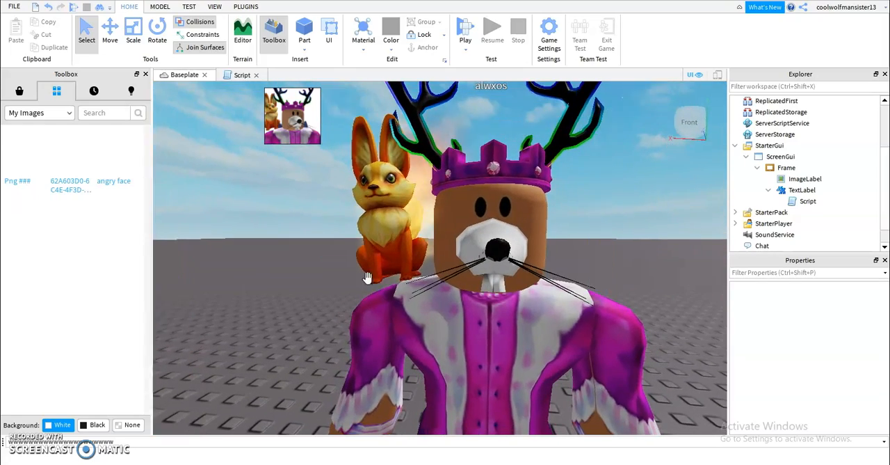
pyautogui.scroll(-8, 549, 285)
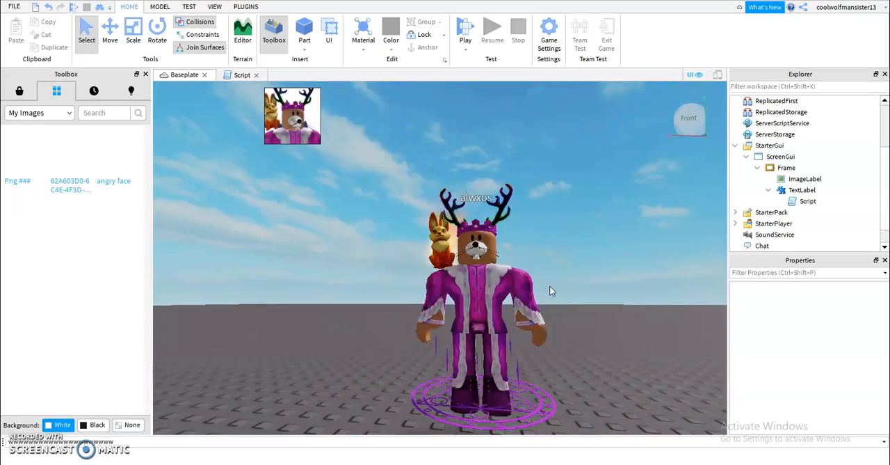
pyautogui.scroll(-5, 550, 286)
pyautogui.scroll(7, 550, 287)
pyautogui.moveTo(550, 286); pyautogui.dragTo(550, 291, button='right')
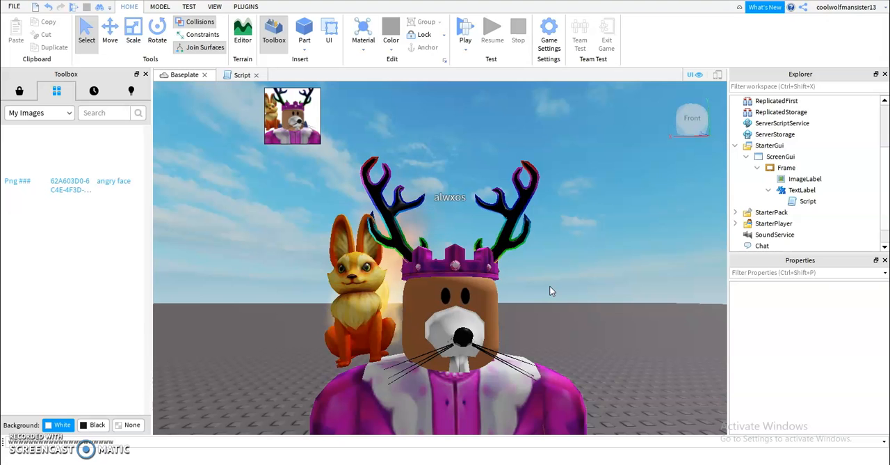
pyautogui.scroll(-5, 538, 264)
pyautogui.moveTo(510, 228); pyautogui.dragTo(510, 228, button='right')
pyautogui.scroll(2, 509, 228)
pyautogui.scroll(4, 510, 227)
pyautogui.scroll(4, 510, 228)
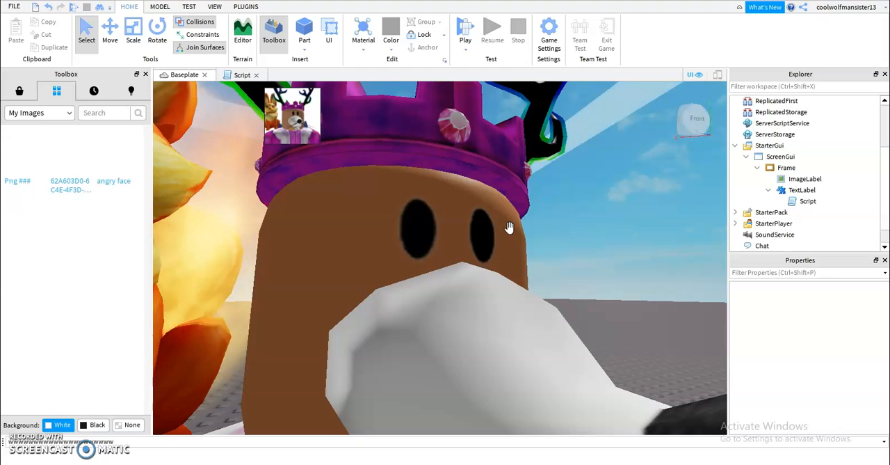
pyautogui.scroll(1, 510, 228)
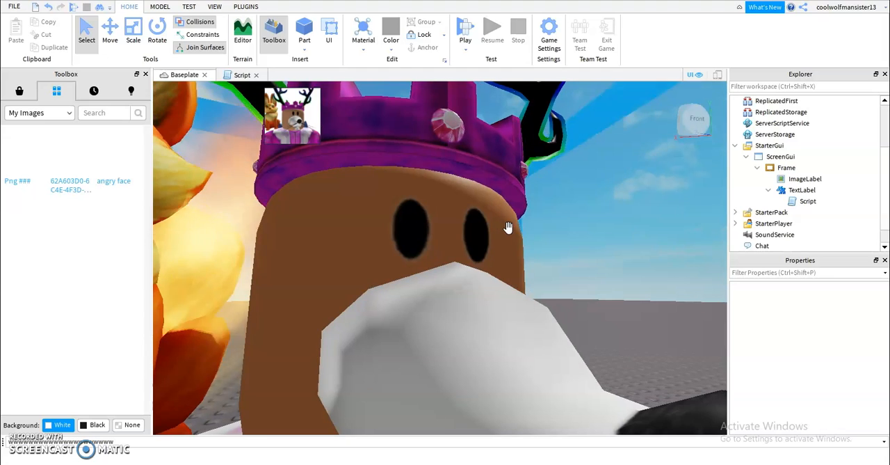
pyautogui.moveTo(508, 227)
pyautogui.mouseDown(button='right')
pyautogui.moveTo(512, 219)
pyautogui.moveTo(510, 228)
pyautogui.moveTo(532, 232)
pyautogui.moveTo(510, 229)
pyautogui.mouseUp(button='right')
pyautogui.scroll(-8, 510, 229)
pyautogui.press('w')
pyautogui.press('w')
pyautogui.press('w')
pyautogui.press('s')
pyautogui.press('w')
pyautogui.scroll(10, 510, 228)
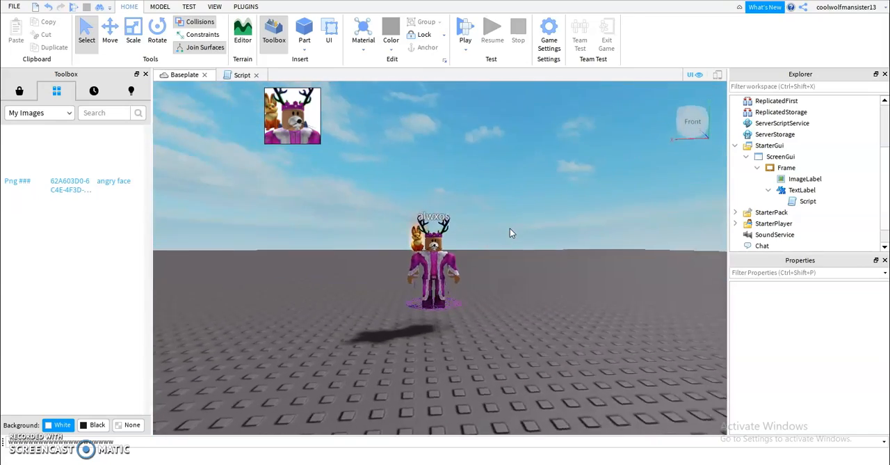
pyautogui.scroll(10, 510, 230)
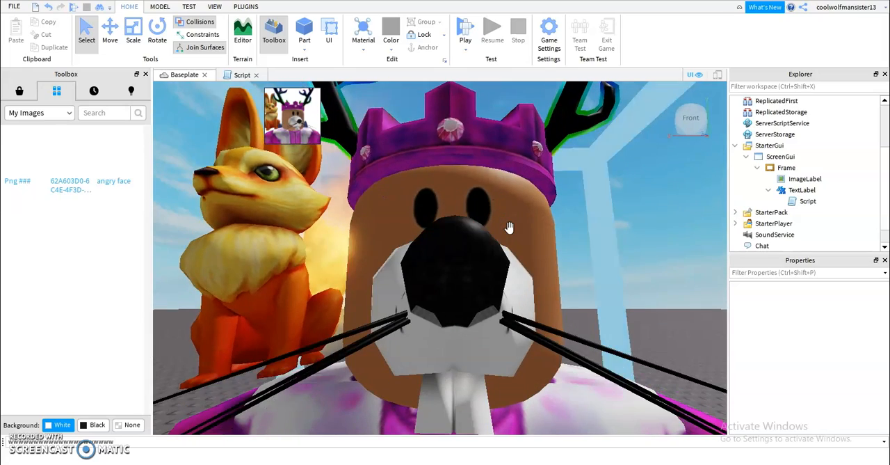
pyautogui.moveTo(510, 229); pyautogui.dragTo(510, 228, button='right')
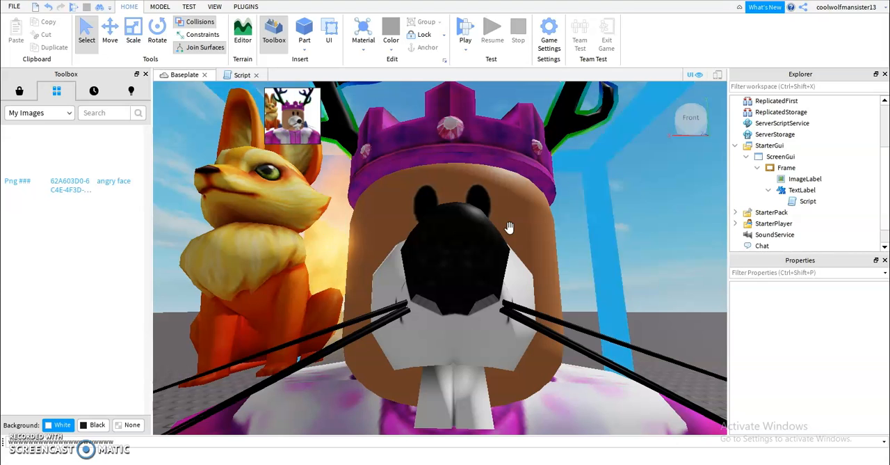
pyautogui.scroll(-2, 510, 229)
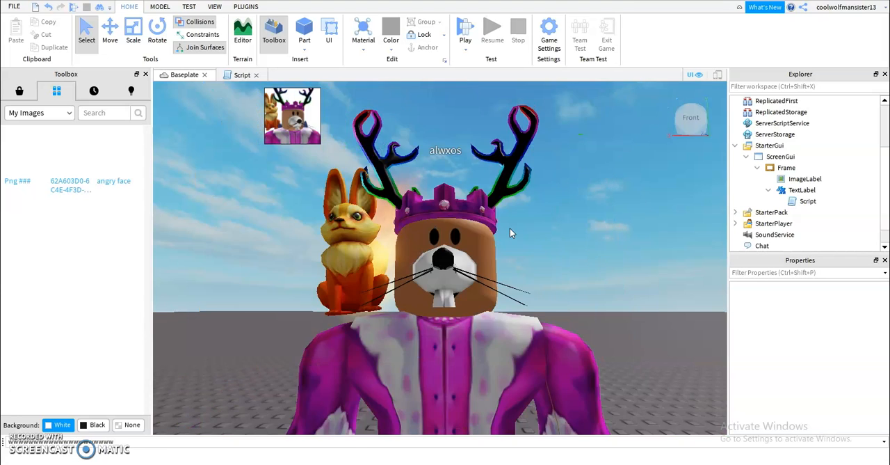
pyautogui.scroll(3, 510, 228)
pyautogui.scroll(-2, 510, 228)
pyautogui.scroll(3, 510, 227)
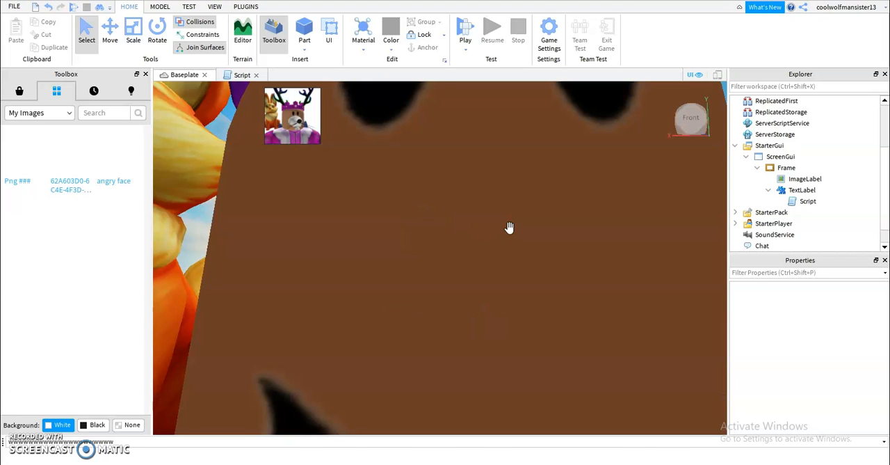
pyautogui.scroll(-2, 510, 228)
pyautogui.scroll(2, 510, 229)
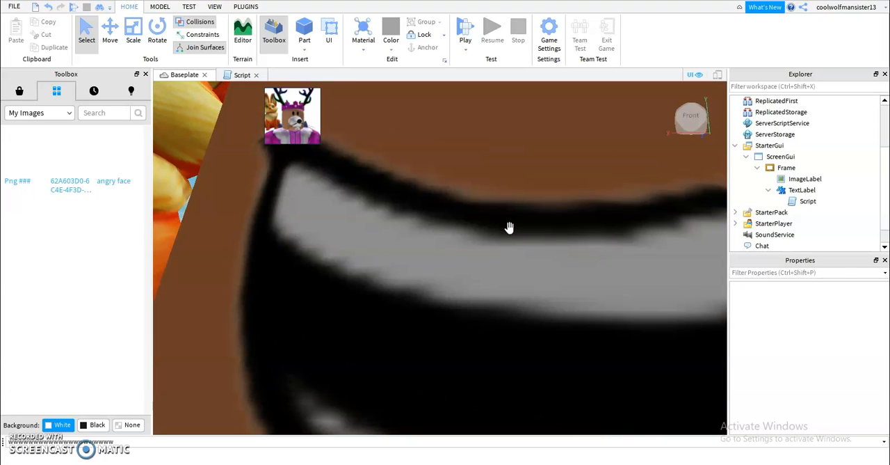